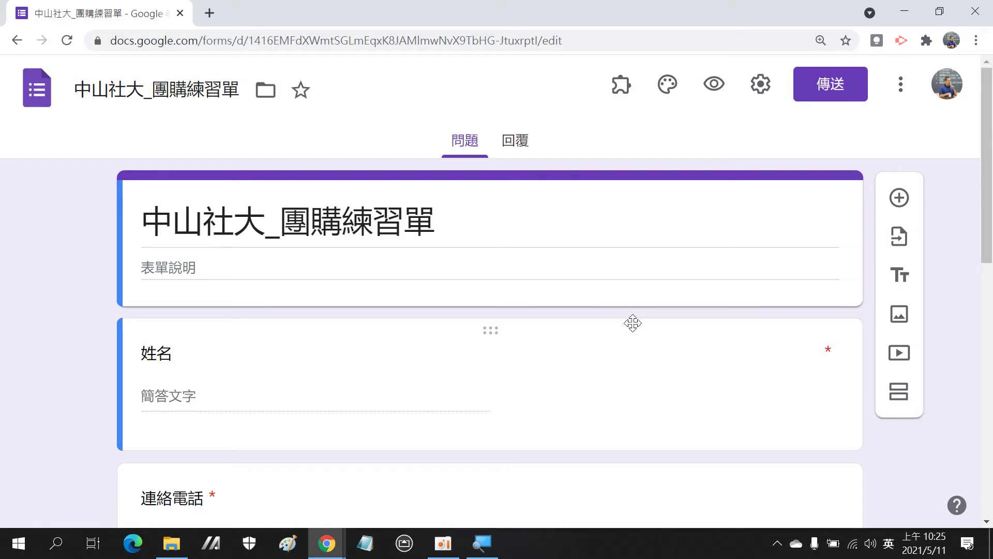
# Preview the 中山社大_團購練習單 form as a respondent and select its full viewform address
pyautogui.click(726, 89)
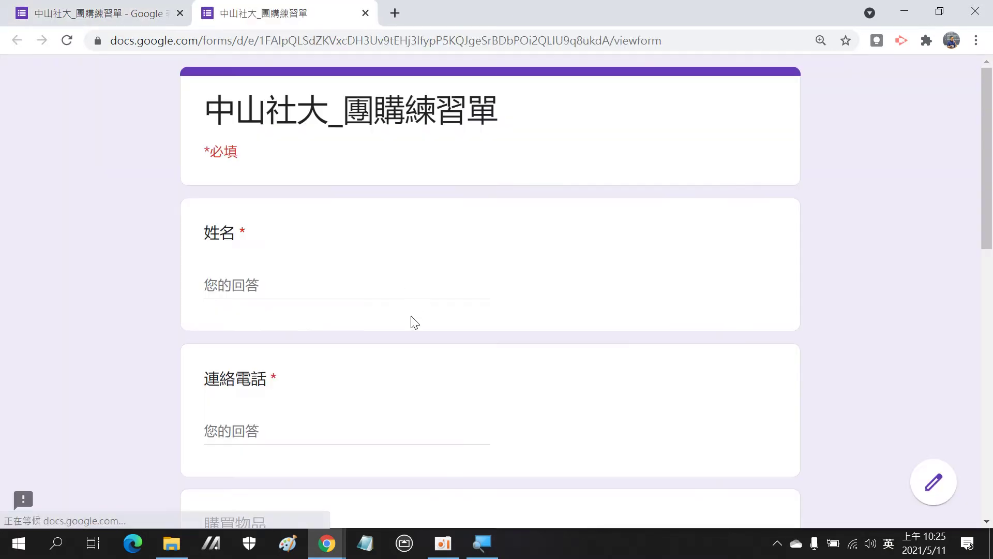
pyautogui.click(663, 47)
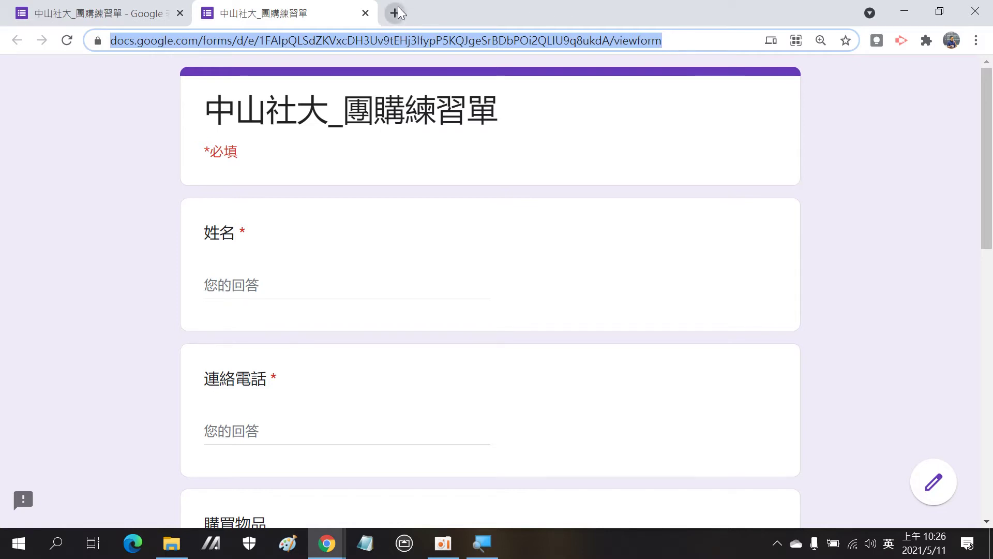
pyautogui.click(681, 44)
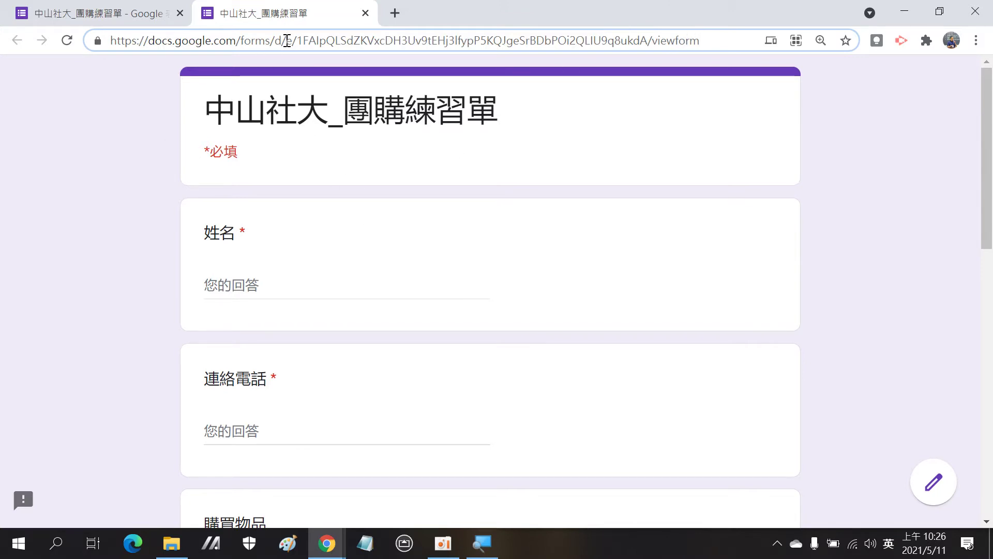
pyautogui.click(342, 40)
pyautogui.click(836, 163)
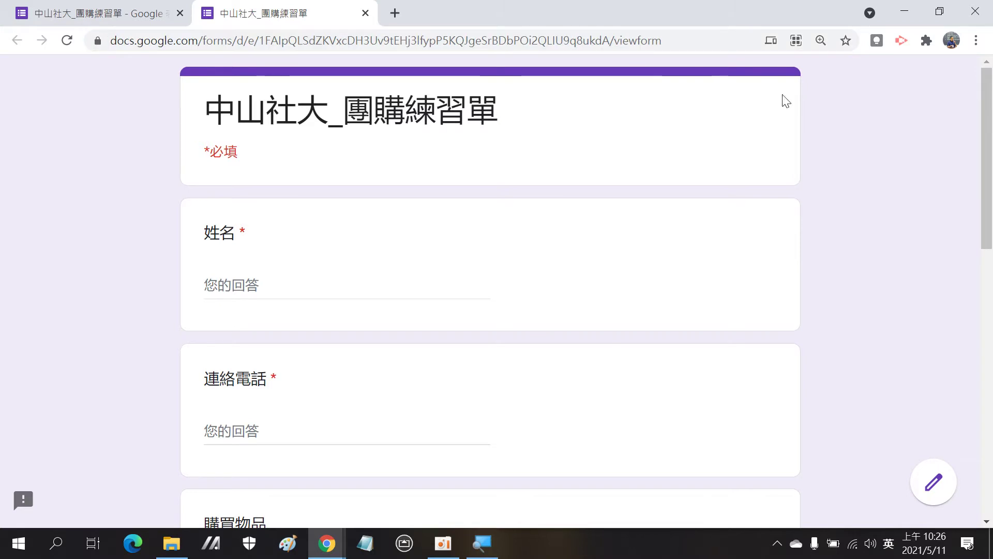
pyautogui.click(692, 41)
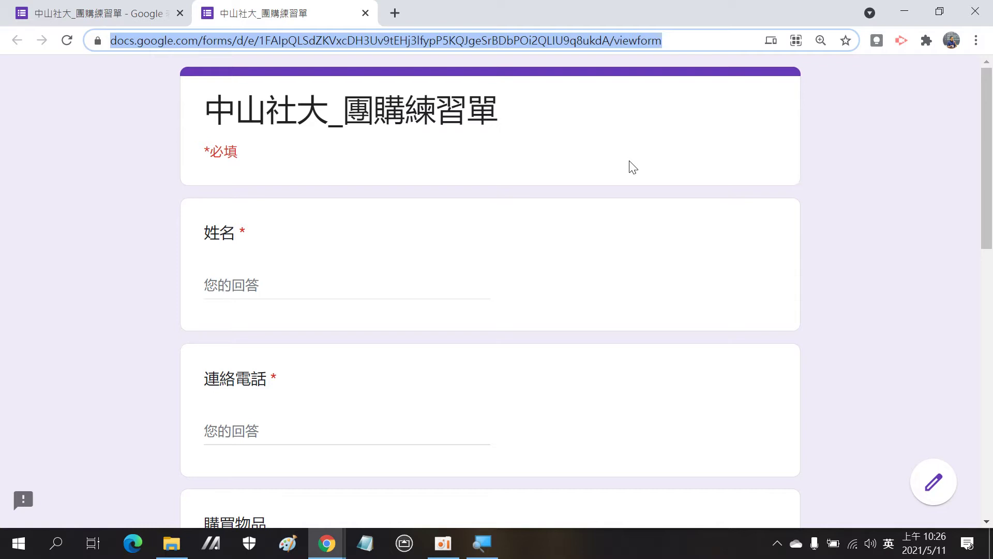
# Go to gg.gg in a new browser tab
pyautogui.click(396, 14)
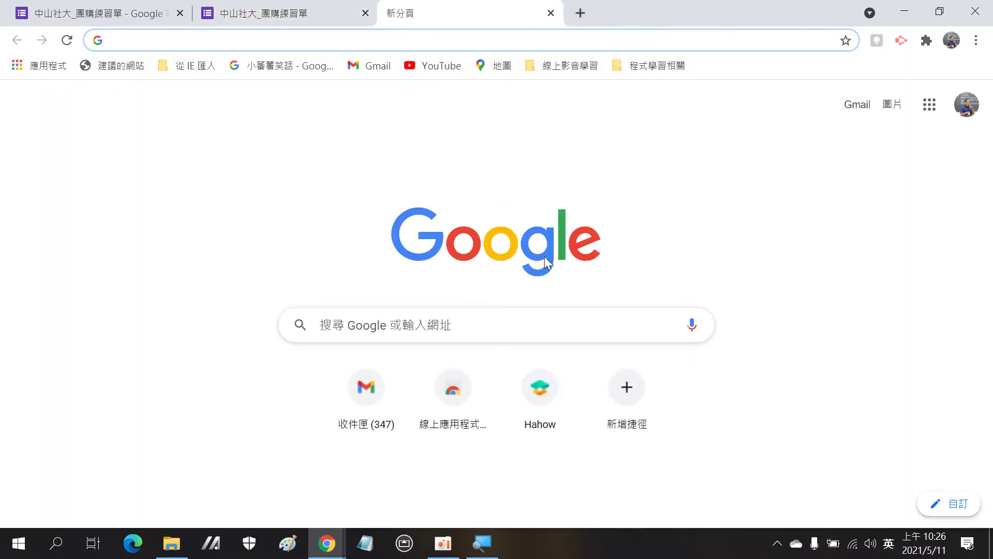
pyautogui.click(227, 38)
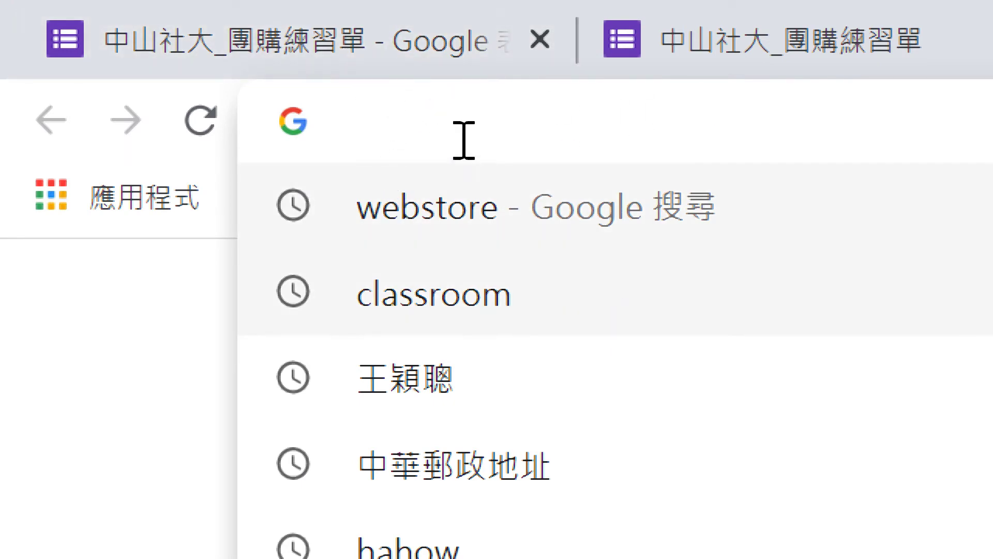
pyautogui.write('gg')
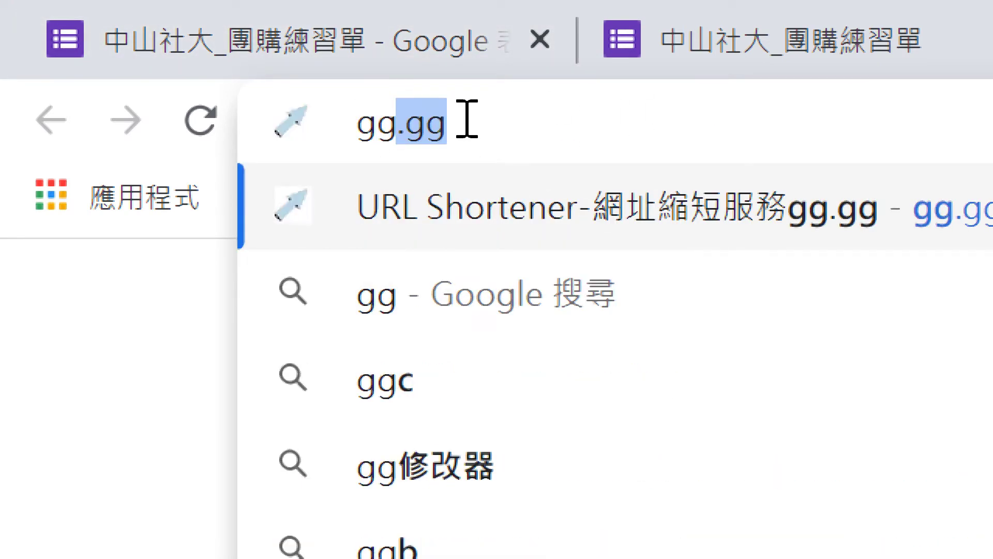
pyautogui.write('.gg')
pyautogui.press('Return')
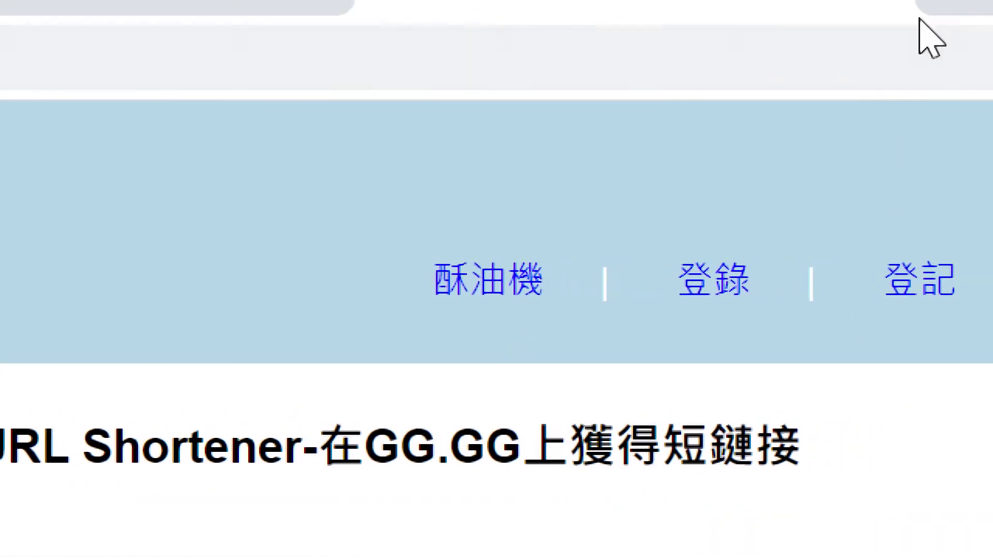
# Keep the gg.gg page in its original English and dismiss the translation options
pyautogui.click(927, 33)
pyautogui.click(859, 139)
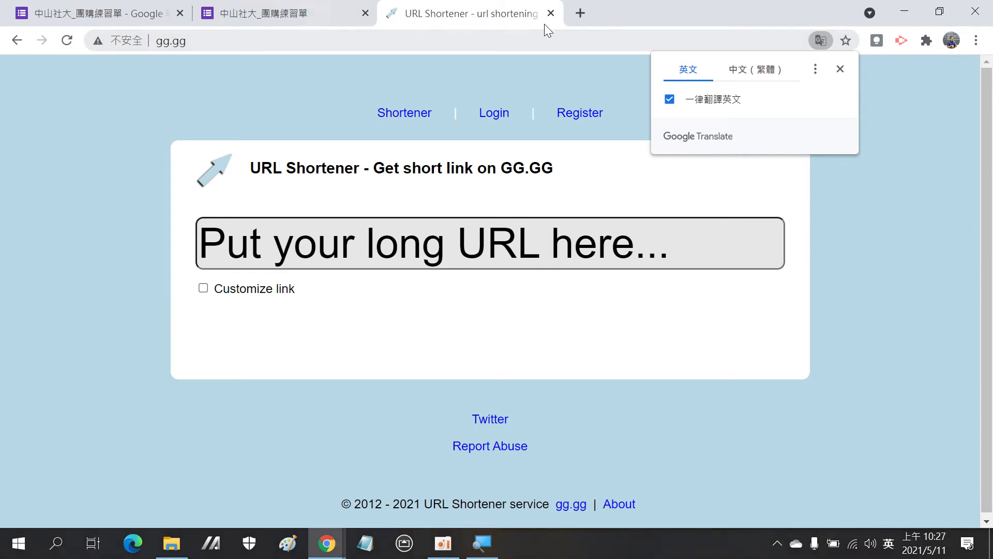
pyautogui.click(841, 73)
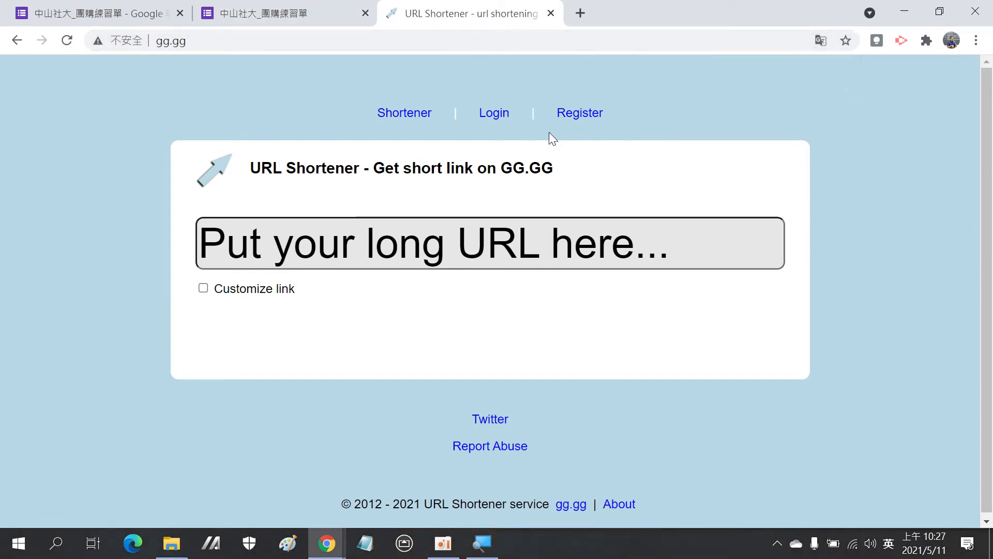
# Paste the form's viewform address as the long URL and turn on Customize link
pyautogui.click(236, 250)
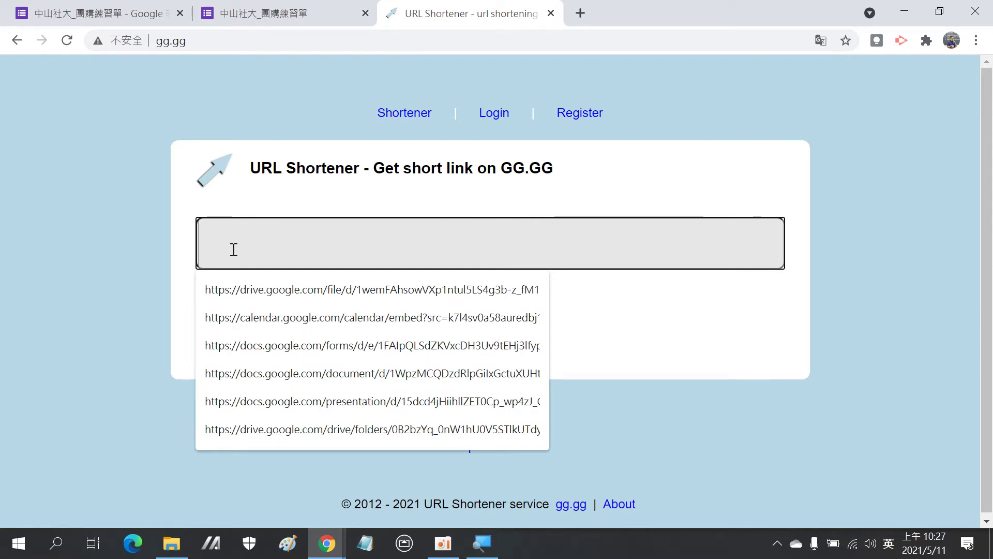
pyautogui.hotkey('ctrl', 'v')
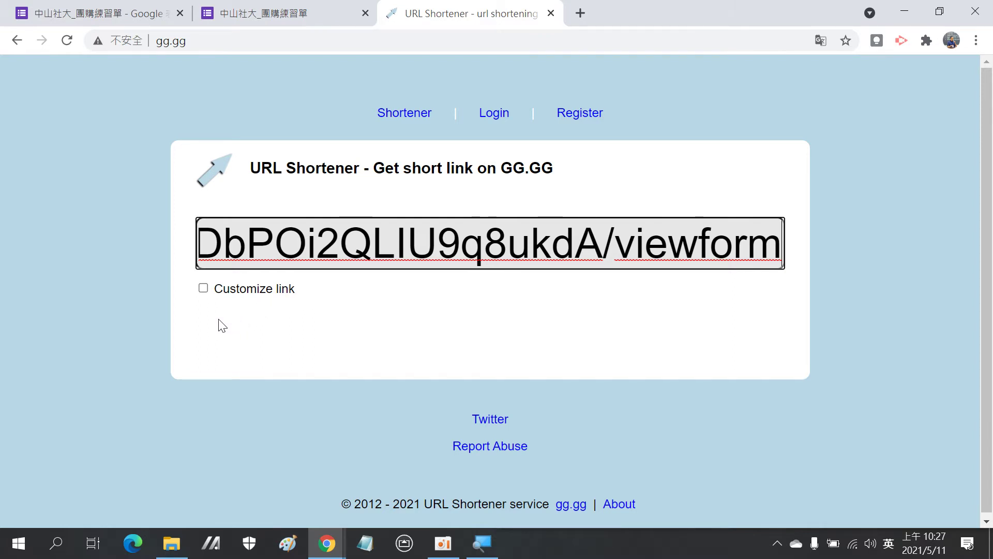
pyautogui.click(203, 289)
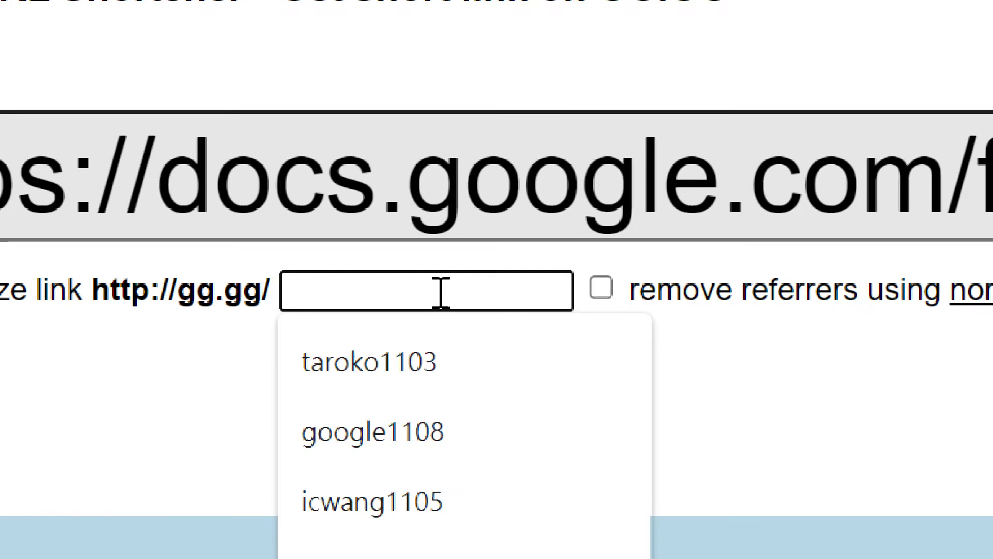
# Enter forms123 as the custom alias, correcting typos along the way
pyautogui.write('fpr')
pyautogui.press('BackSpace')
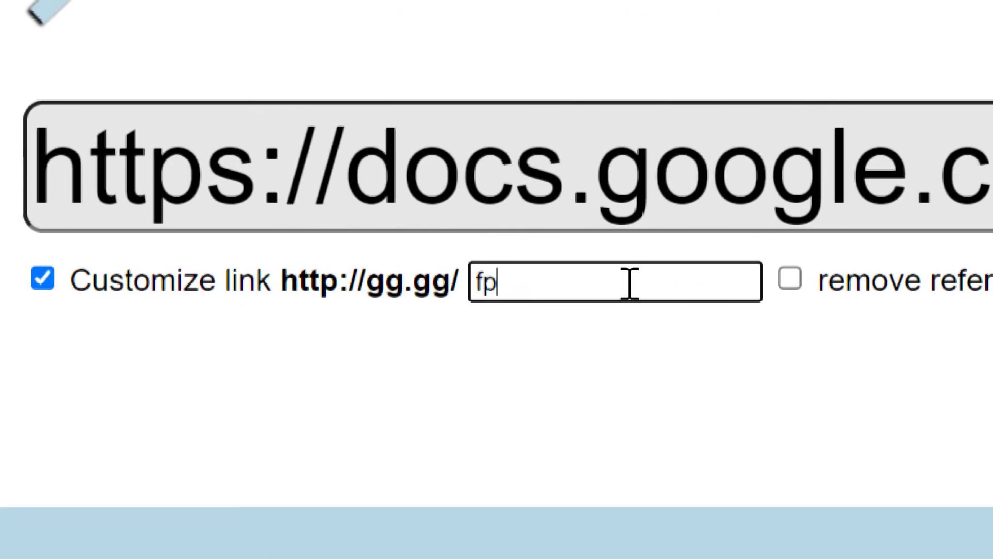
pyautogui.press('BackSpace')
pyautogui.write('orms')
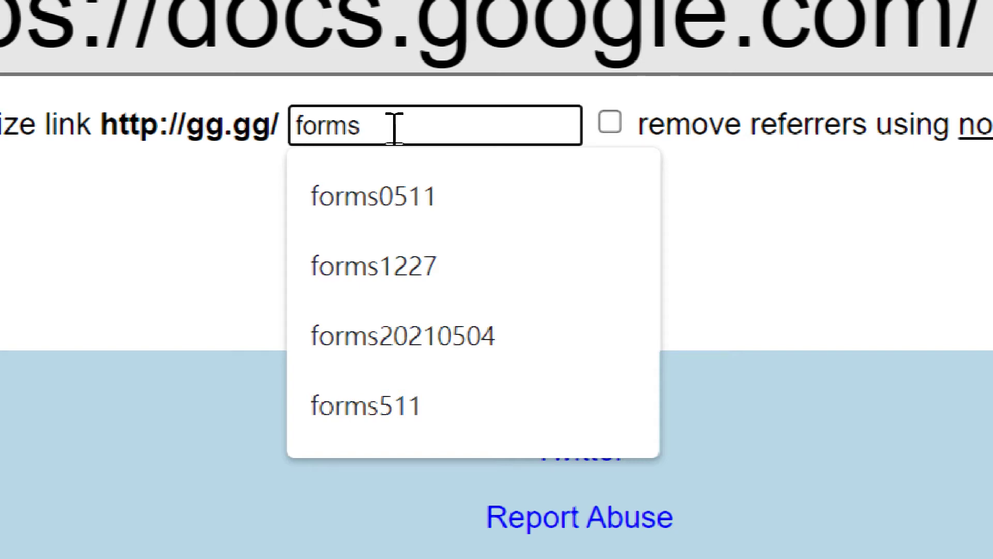
pyautogui.write('2')
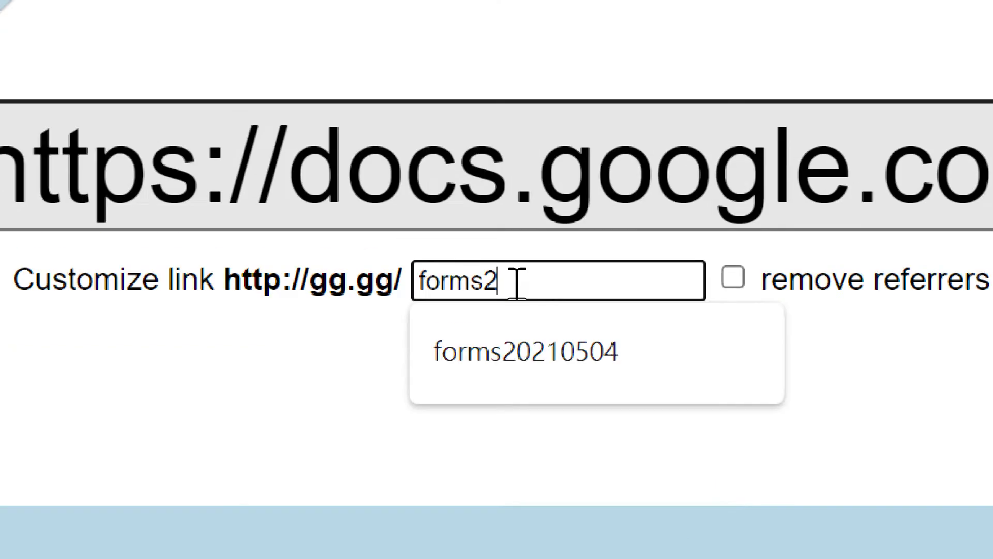
pyautogui.press('BackSpace')
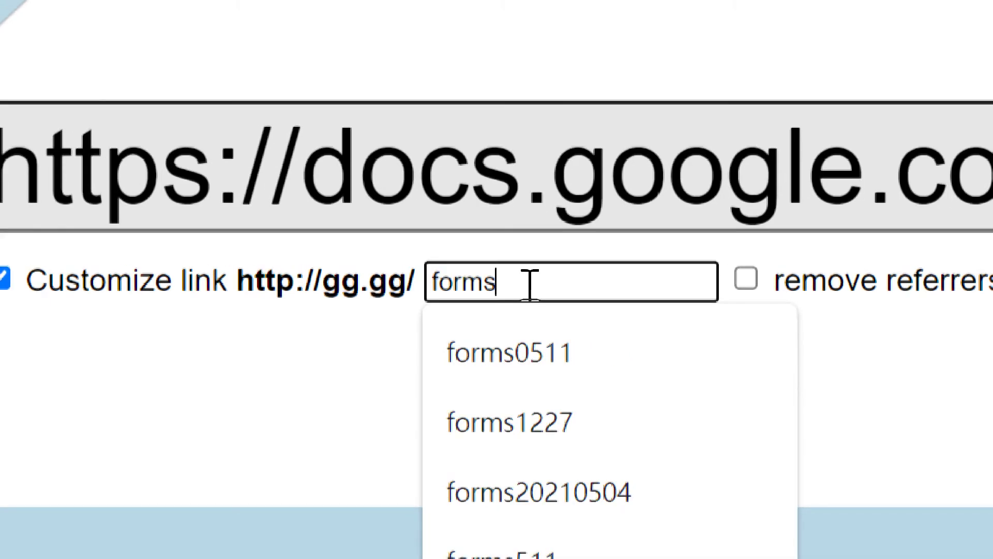
pyautogui.write('12')
pyautogui.write('3')
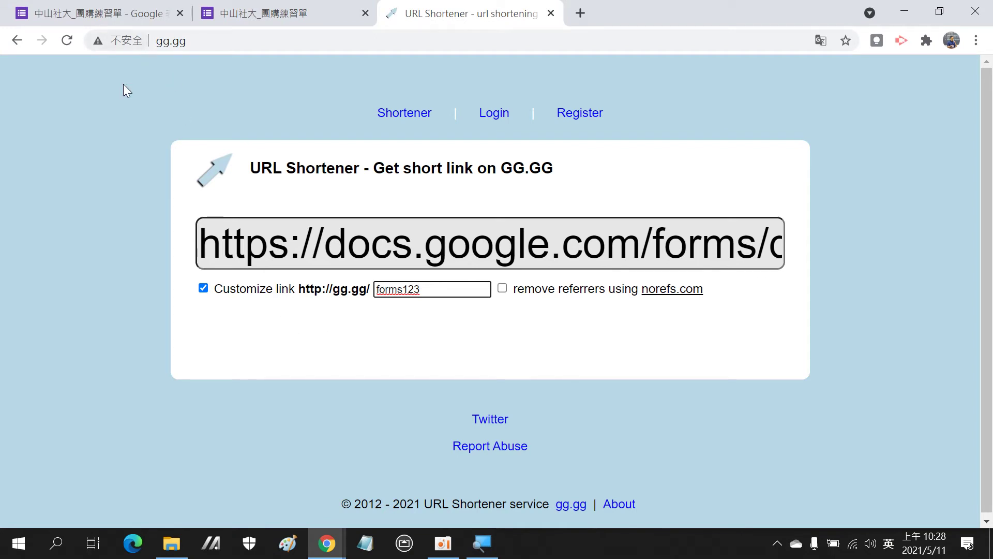
# Reload gg.gg, keep it in English, and paste the form's viewform address again
pyautogui.click(65, 41)
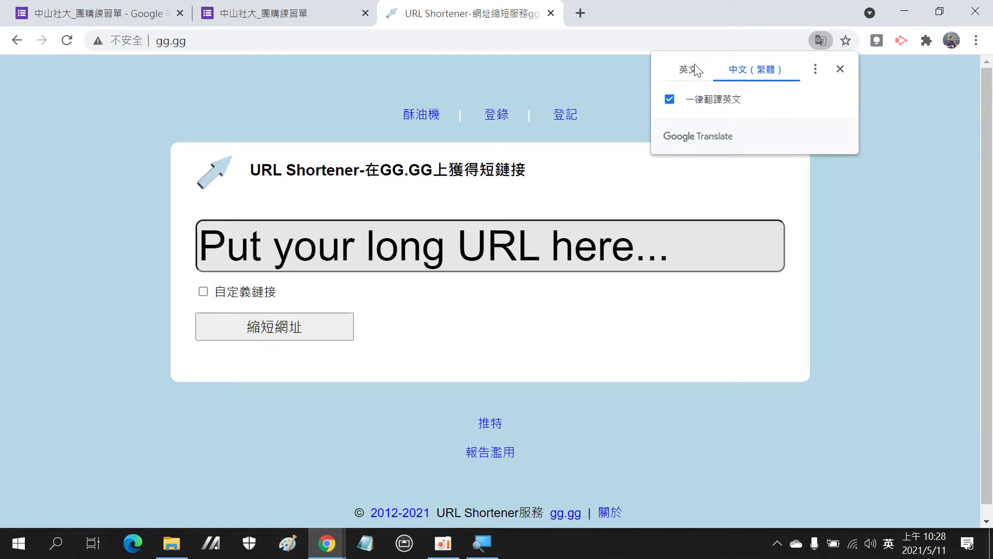
pyautogui.click(691, 70)
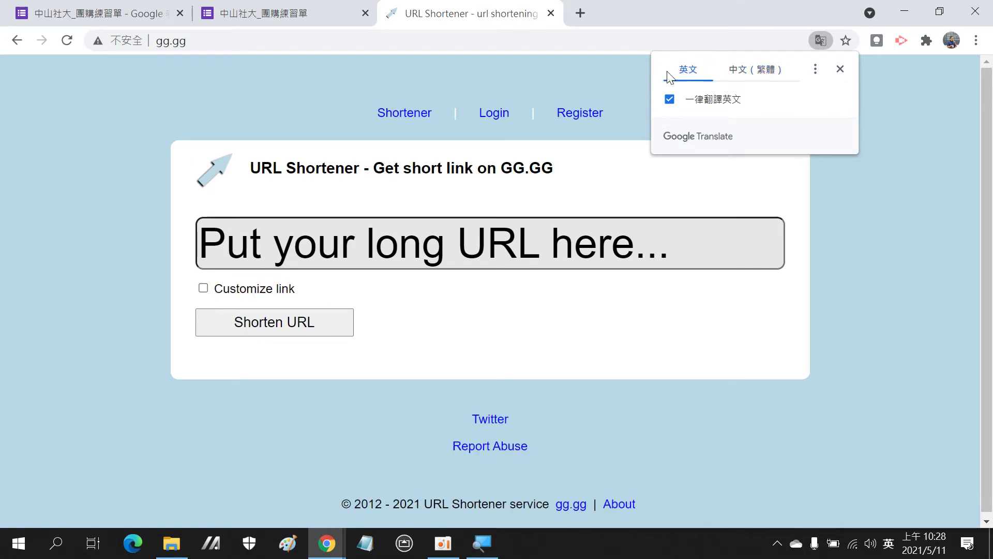
pyautogui.click(430, 306)
pyautogui.click(273, 247)
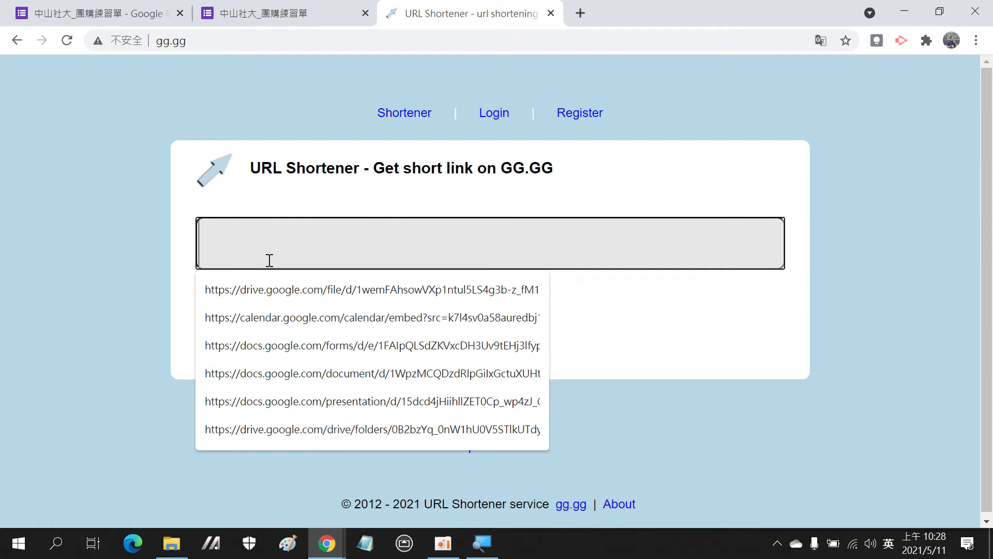
pyautogui.hotkey('ctrl', 'v')
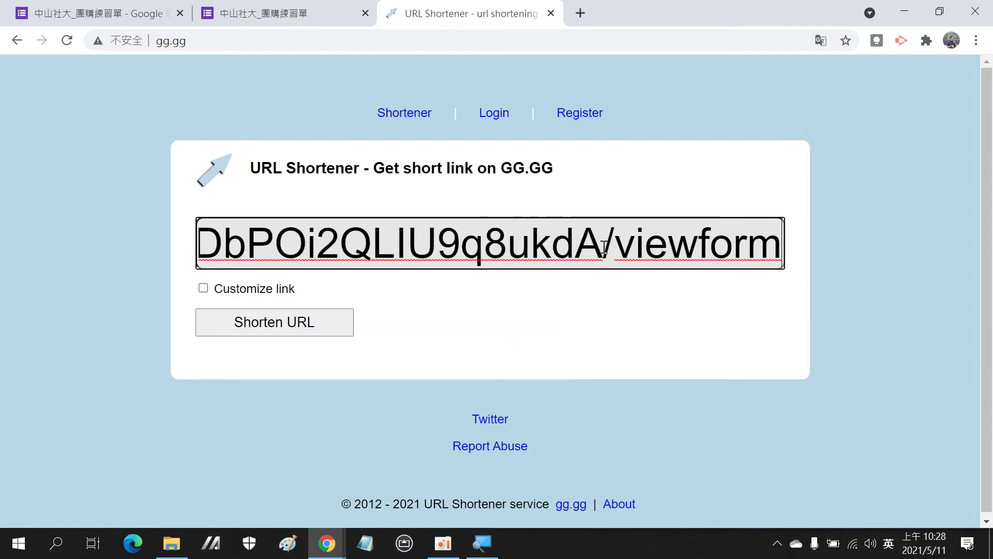
# Request custom alias forms0511, which gg.gg rejects as existing, then select it for replacement
pyautogui.click(203, 290)
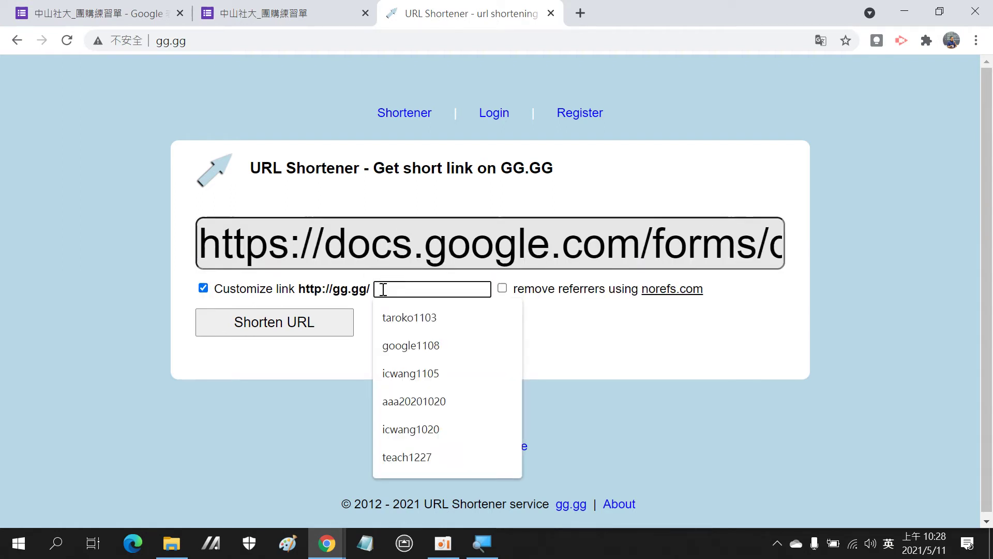
pyautogui.write('forms')
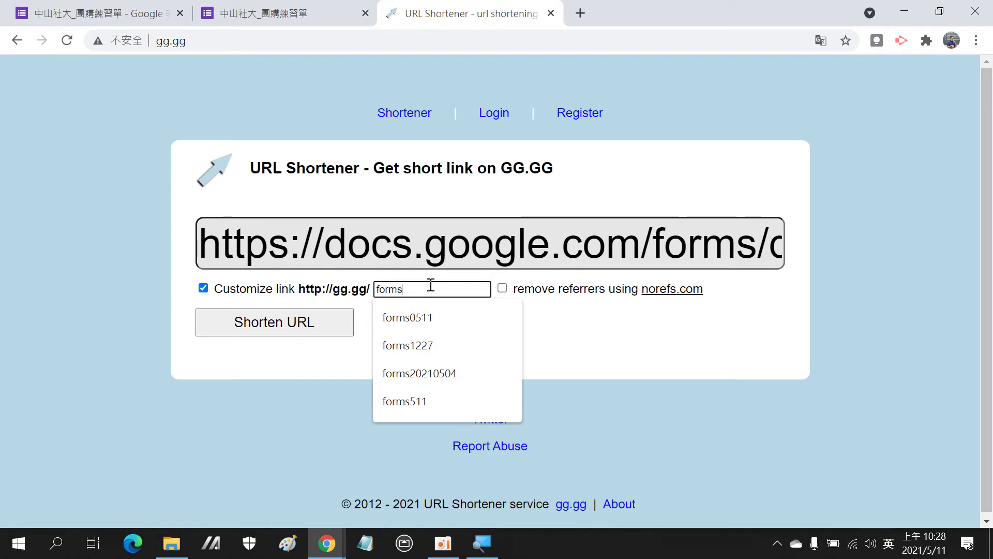
pyautogui.write('0511')
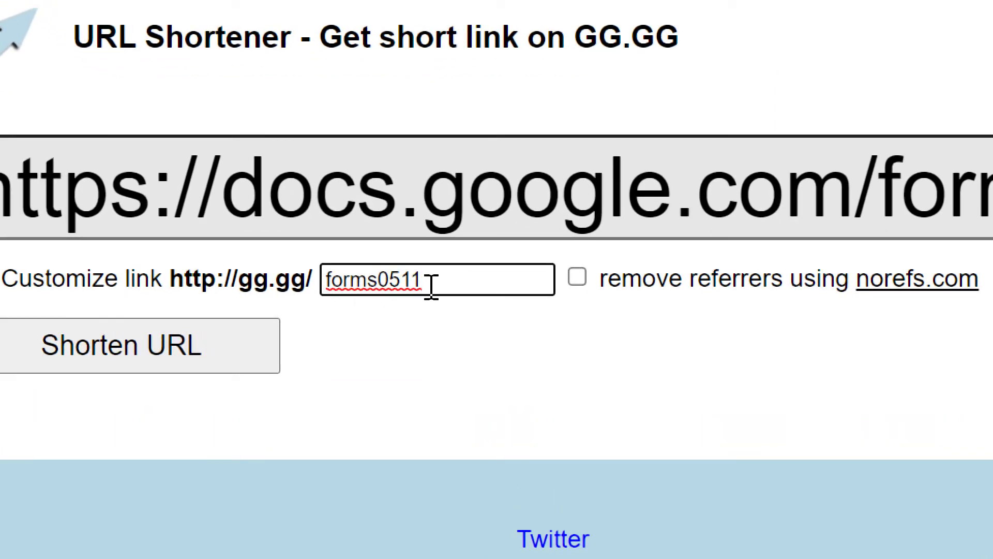
pyautogui.click(98, 366)
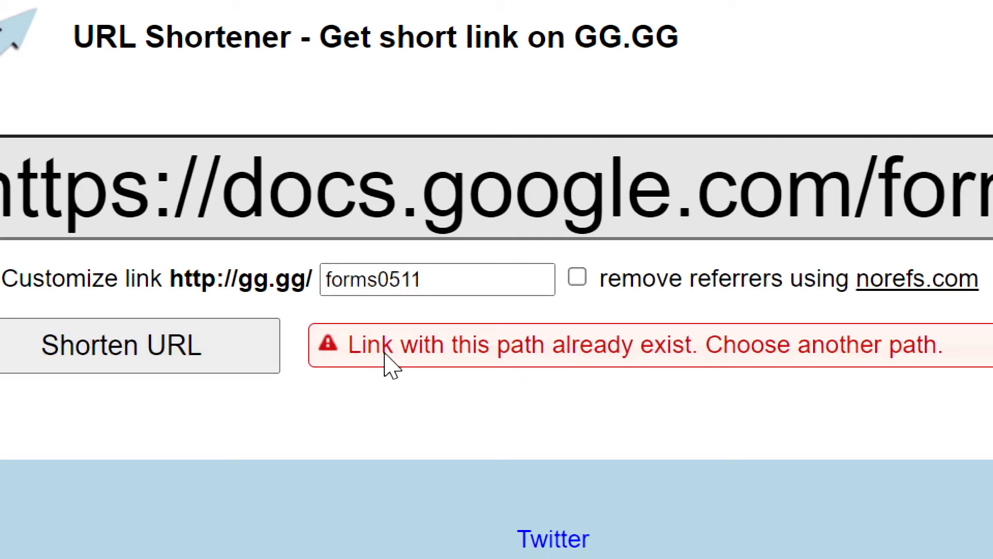
pyautogui.moveTo(439, 279); pyautogui.dragTo(310, 274)
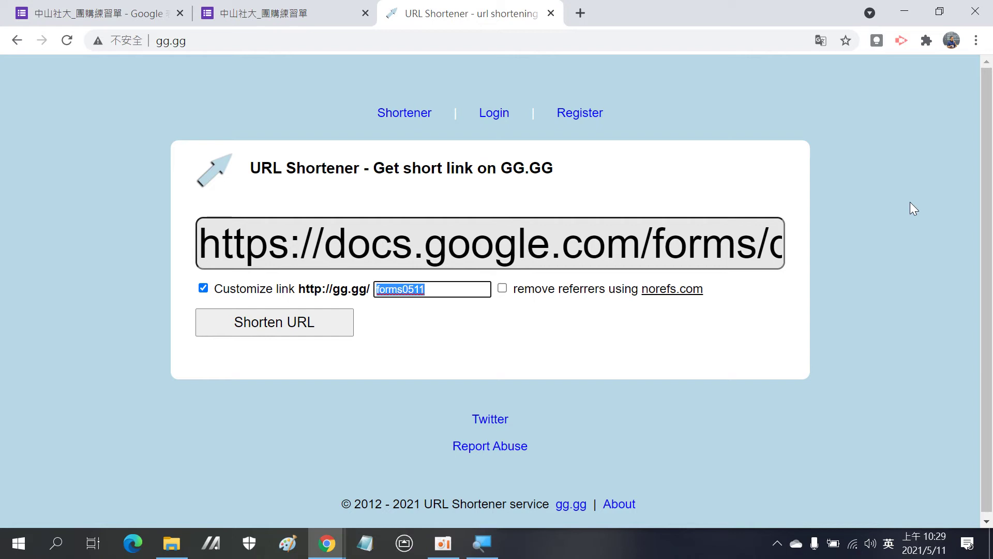
# Launch LINE, sign in with the account password, and open the 中山社大110-1春季班Google 智慧生活 chat
pyautogui.click(927, 40)
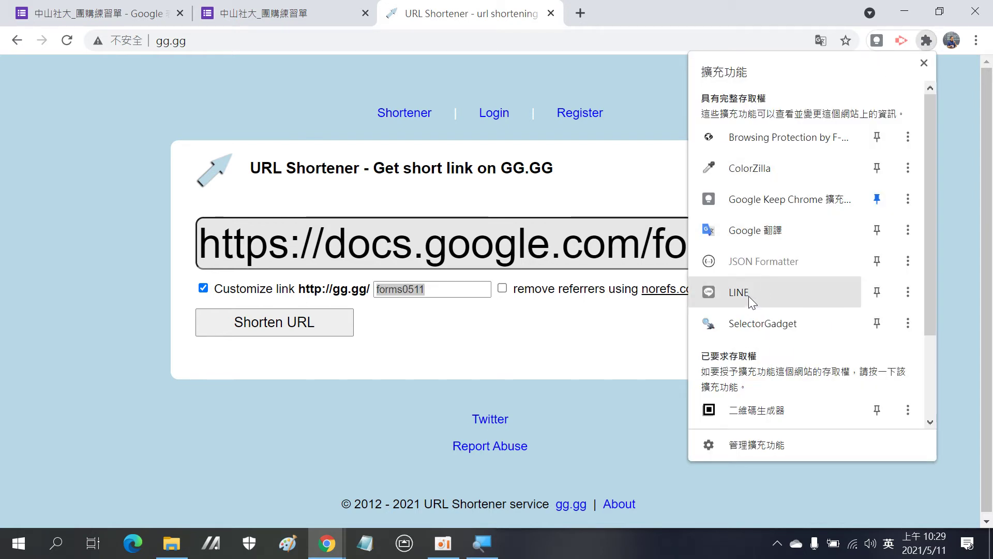
pyautogui.click(749, 298)
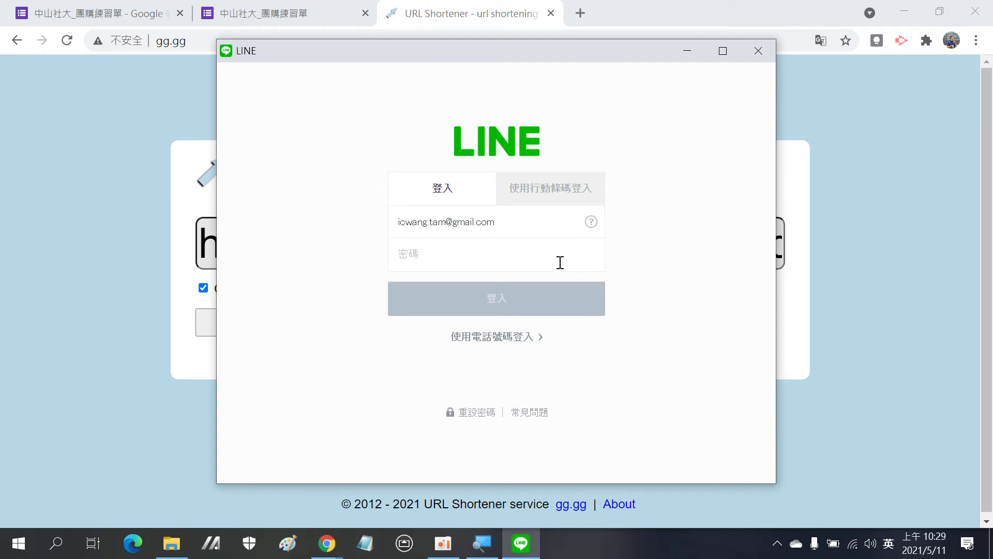
pyautogui.click(523, 253)
pyautogui.write('•')
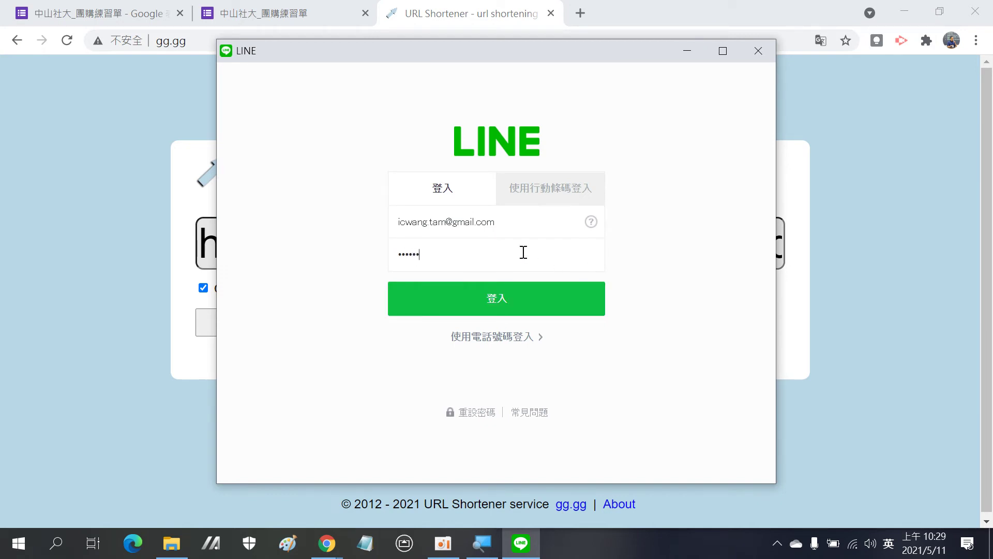
pyautogui.click(438, 311)
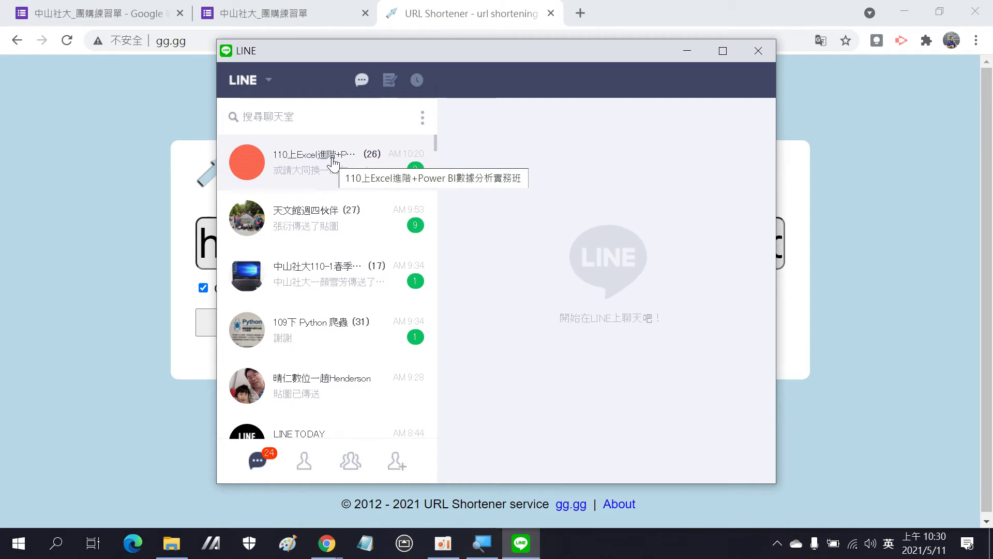
pyautogui.click(349, 286)
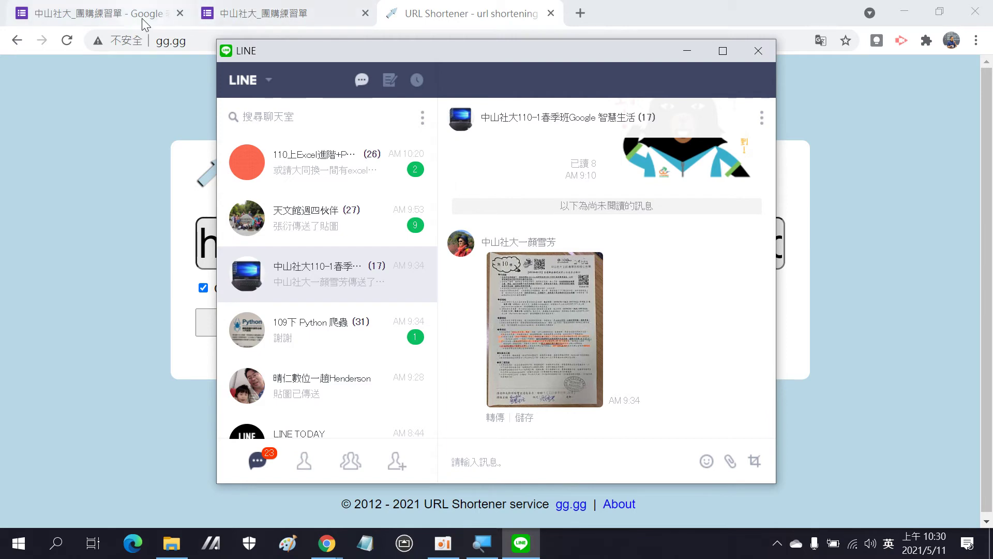
pyautogui.click(129, 8)
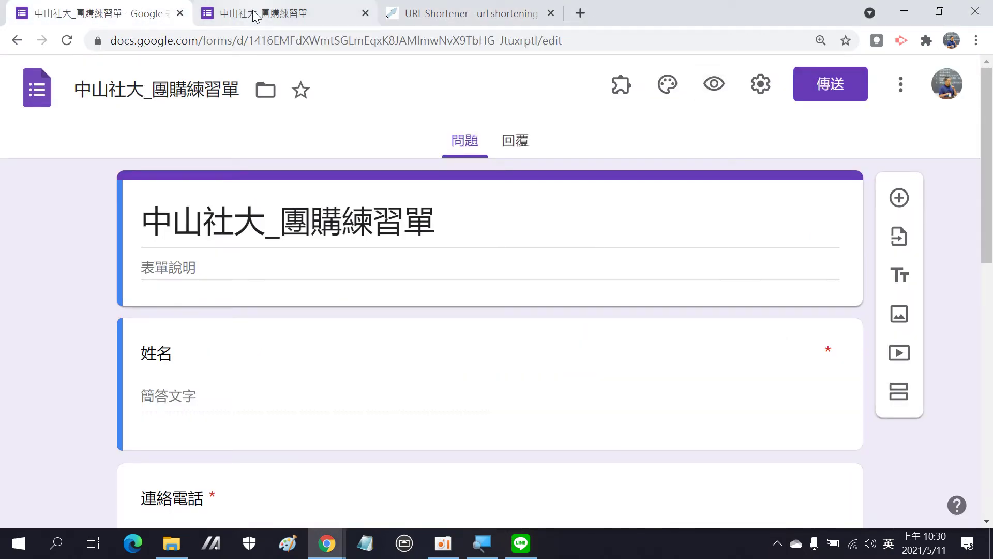
# Switch to the form's viewform tab, then bring the LINE chat back up
pyautogui.click(254, 16)
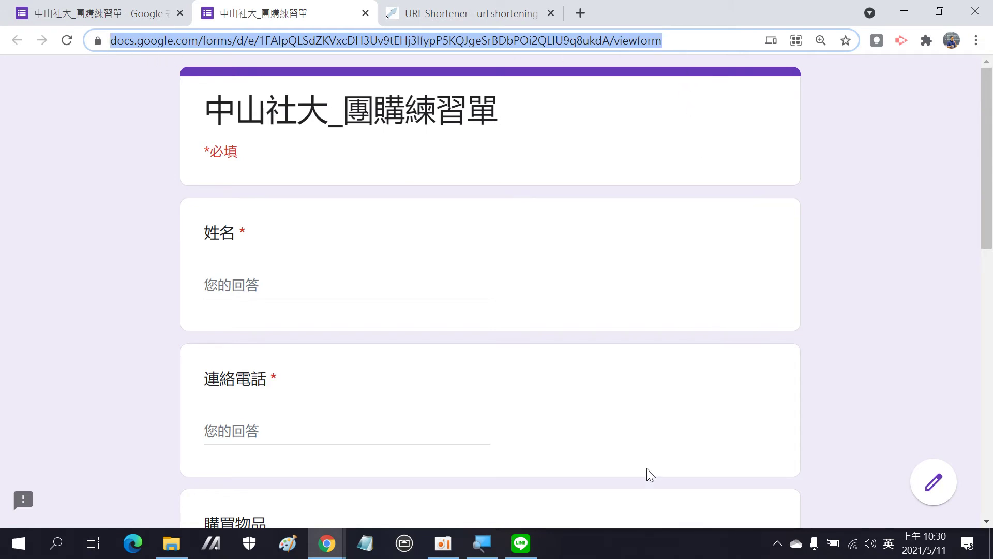
pyautogui.click(521, 552)
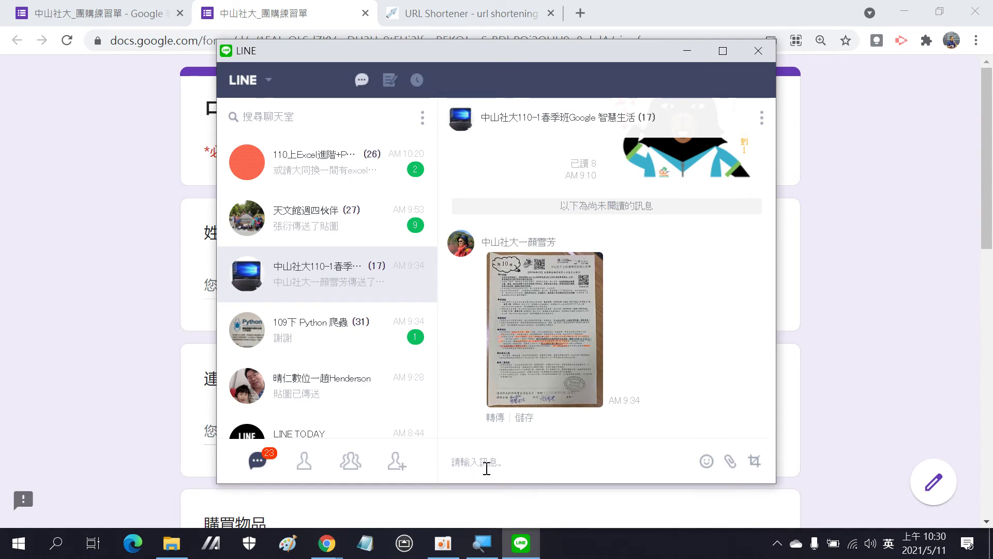
# Send the form's viewform link to the 中山社大110-1春季班 group chat, then exit LINE
pyautogui.hotkey('ctrl', 'v')
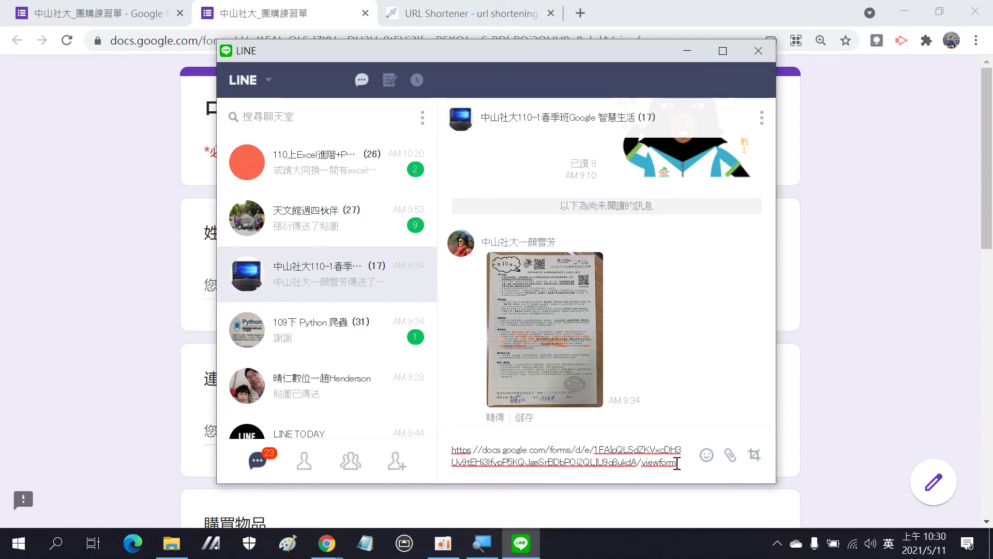
pyautogui.press('Return')
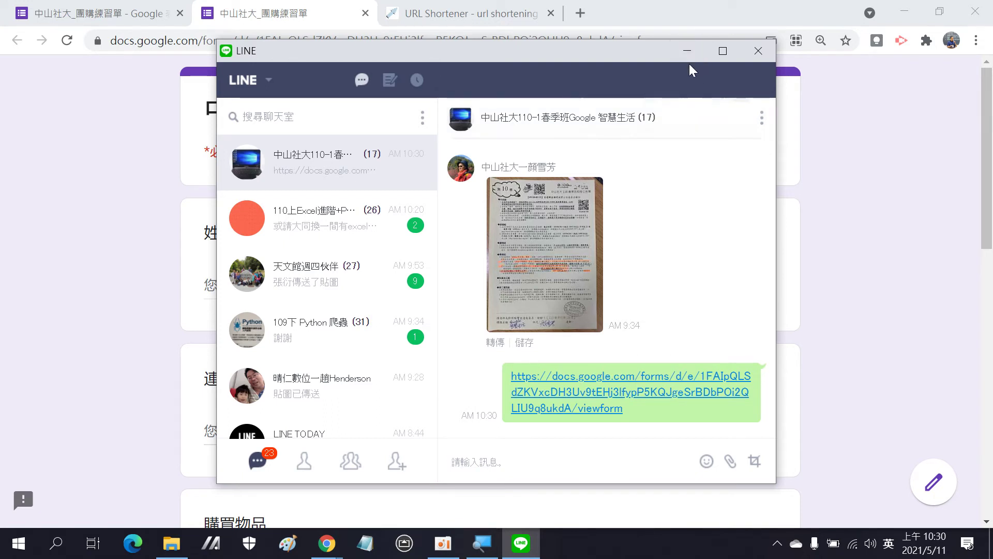
pyautogui.click(758, 50)
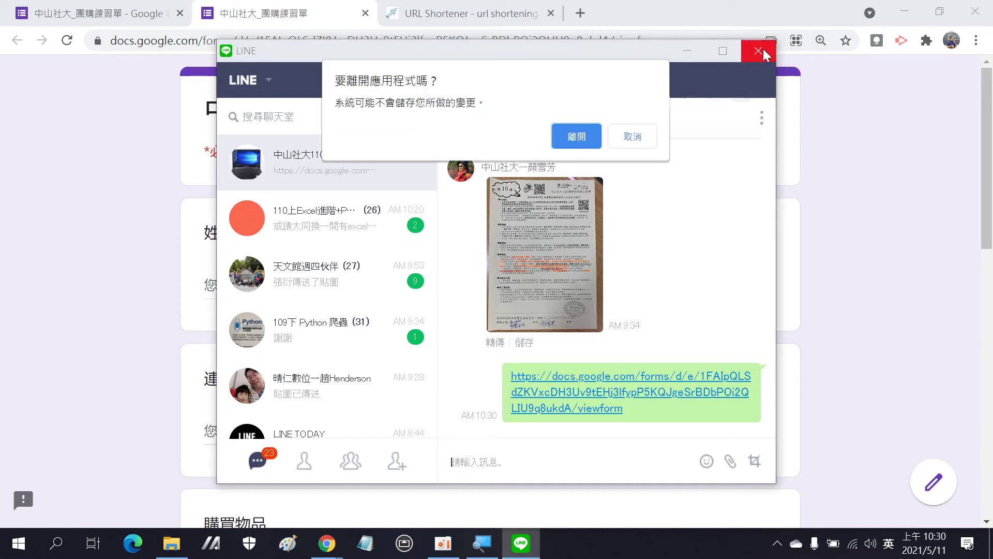
pyautogui.click(575, 137)
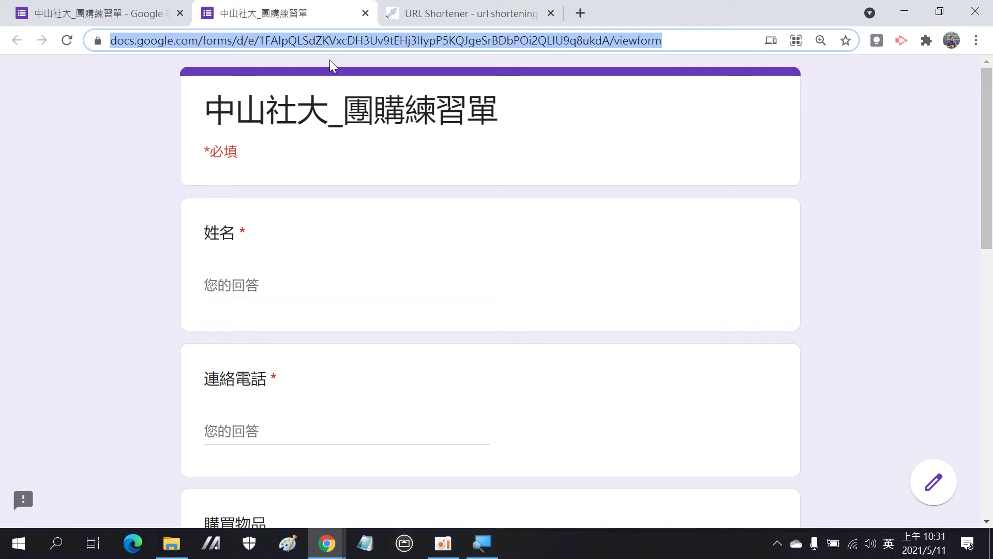
pyautogui.click(447, 147)
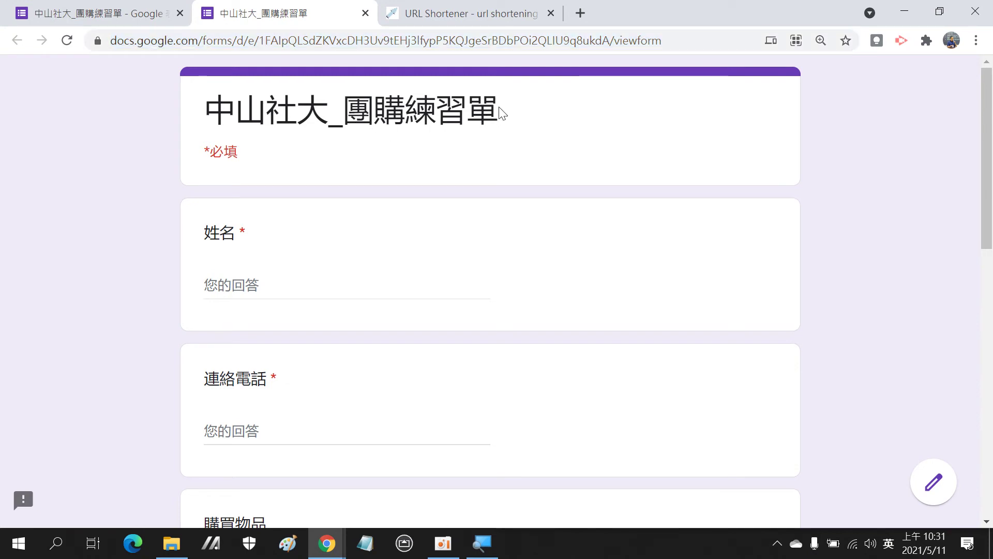
pyautogui.click(88, 7)
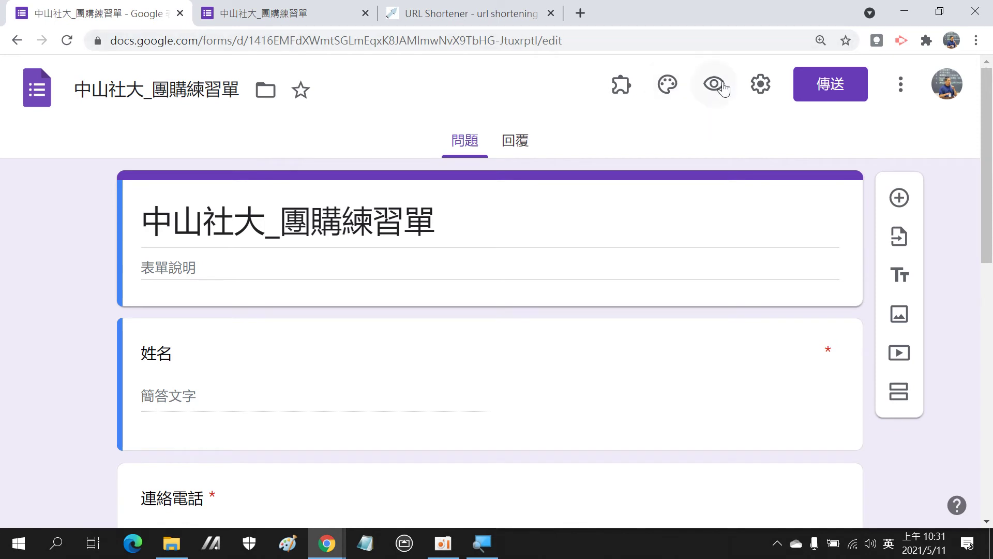
pyautogui.click(304, 21)
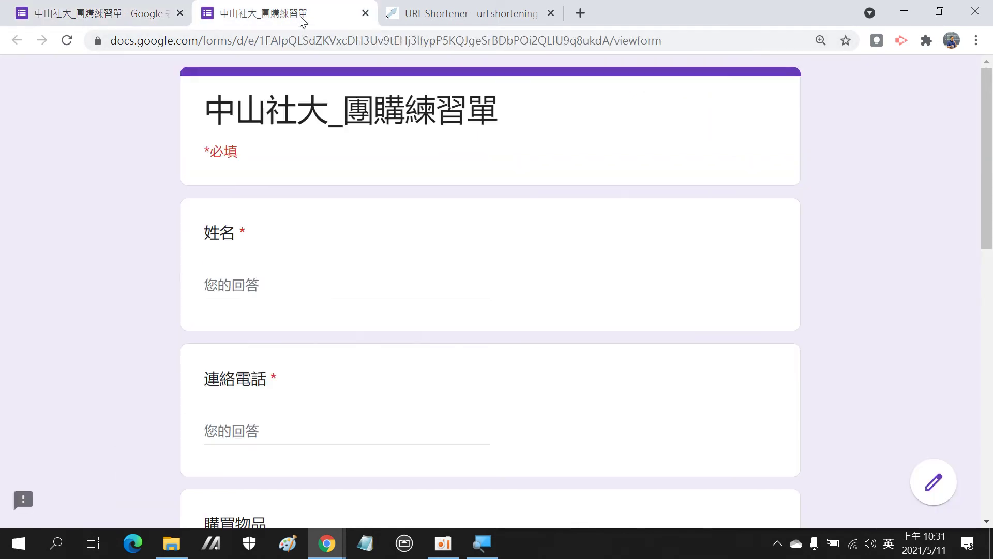
pyautogui.click(564, 41)
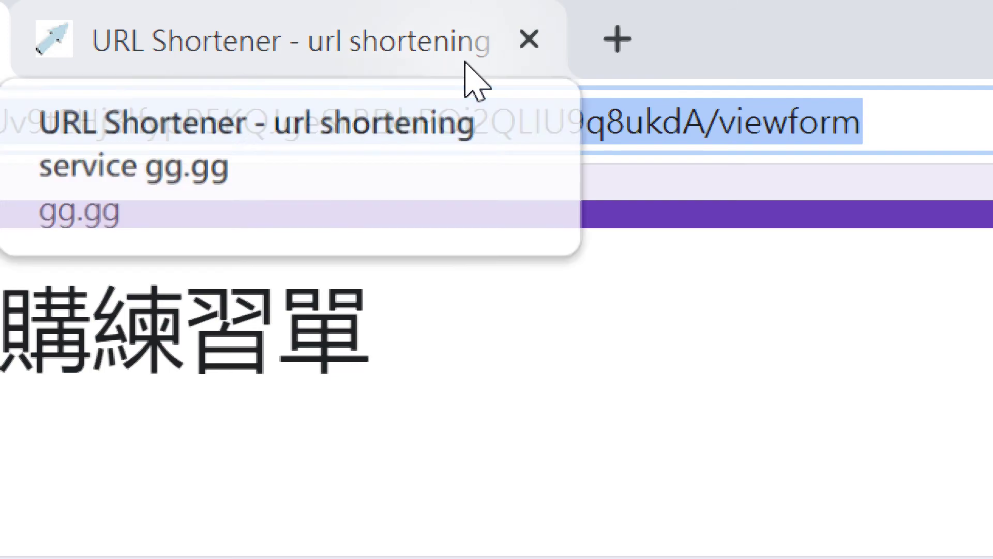
pyautogui.click(631, 46)
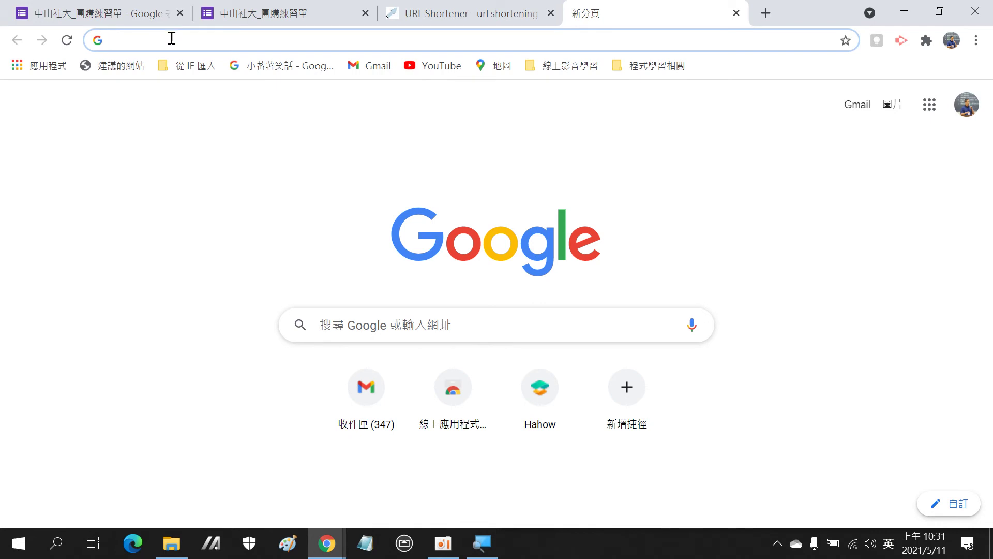
# Load gg.gg in English, dismissing the translation offer and earlier-URL suggestions
pyautogui.write('gg.gg')
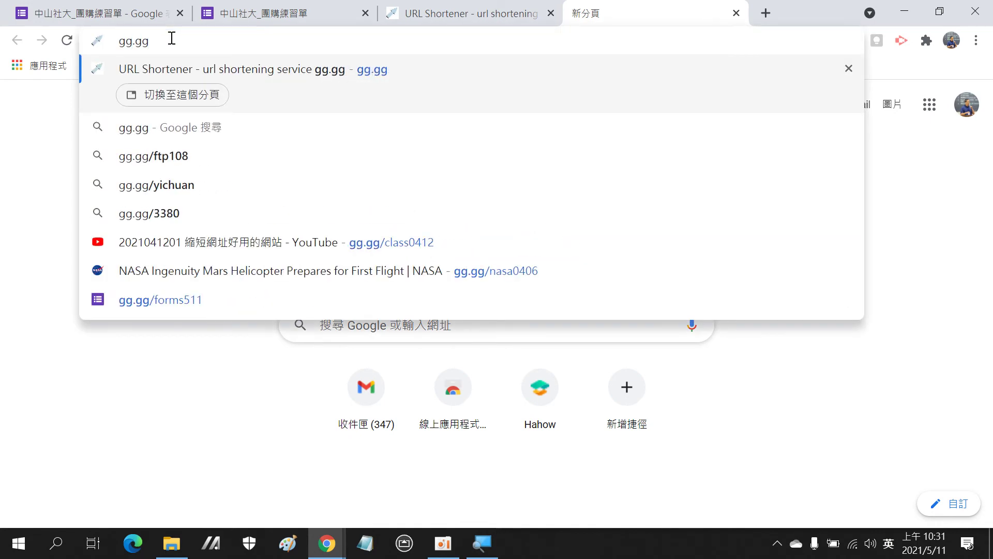
pyautogui.press('Return')
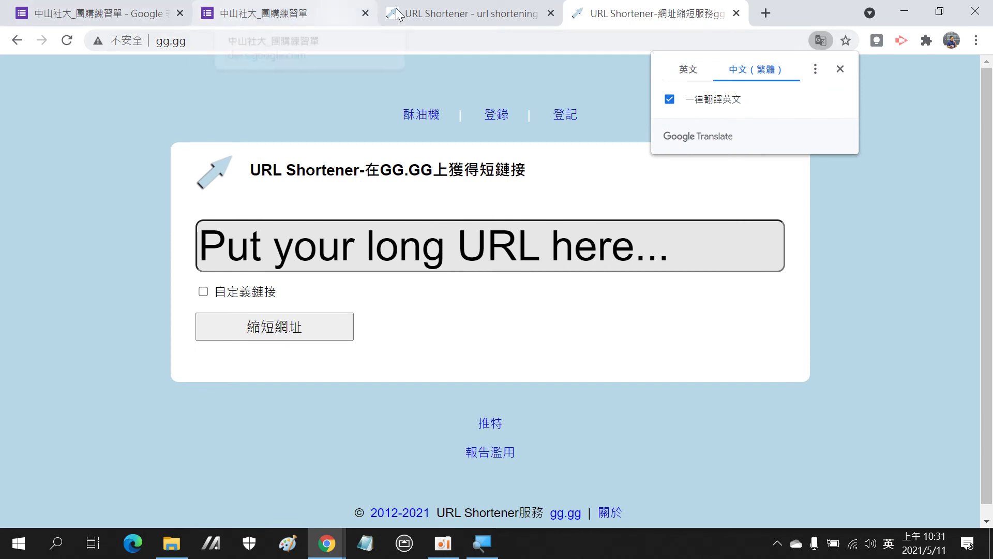
pyautogui.click(688, 72)
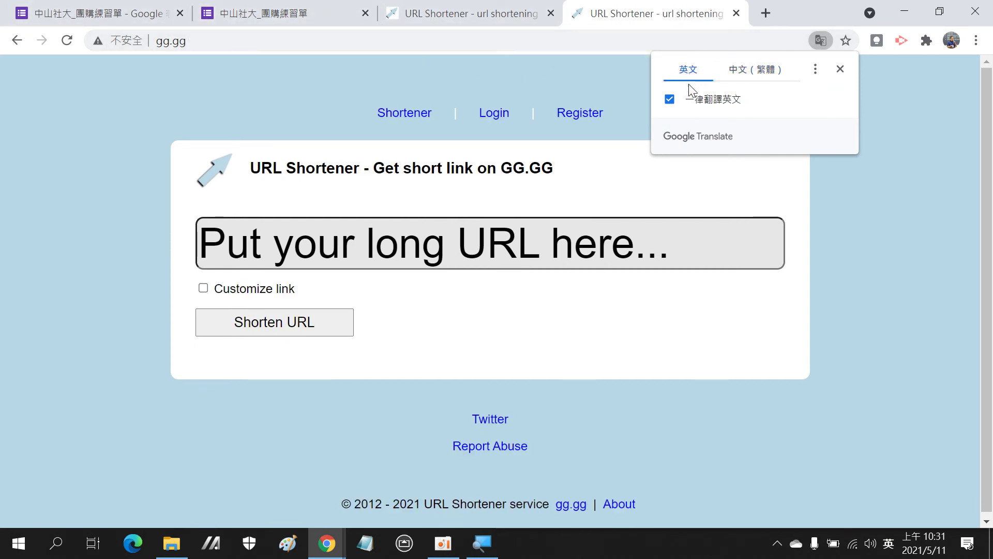
pyautogui.click(595, 202)
pyautogui.click(277, 247)
pyautogui.click(749, 306)
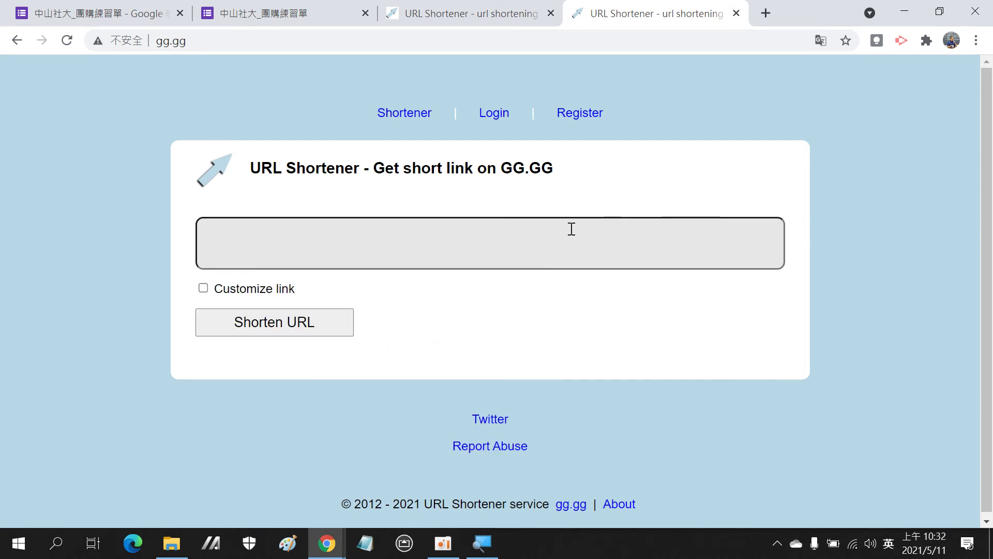
# Paste the form's viewform URL into gg.gg, enable Customize link with path taroko1103, and shorten
pyautogui.click(371, 236)
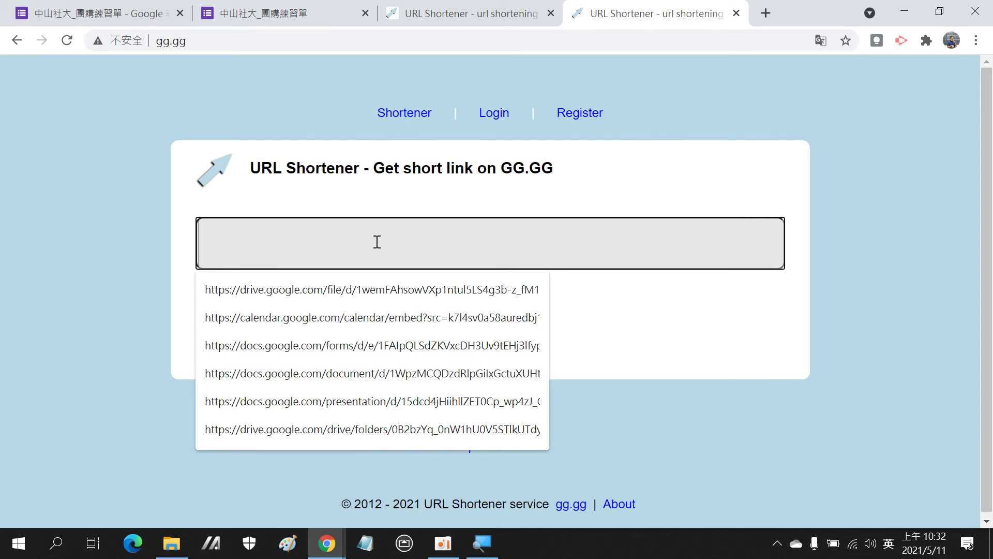
pyautogui.hotkey('ctrl', 'v')
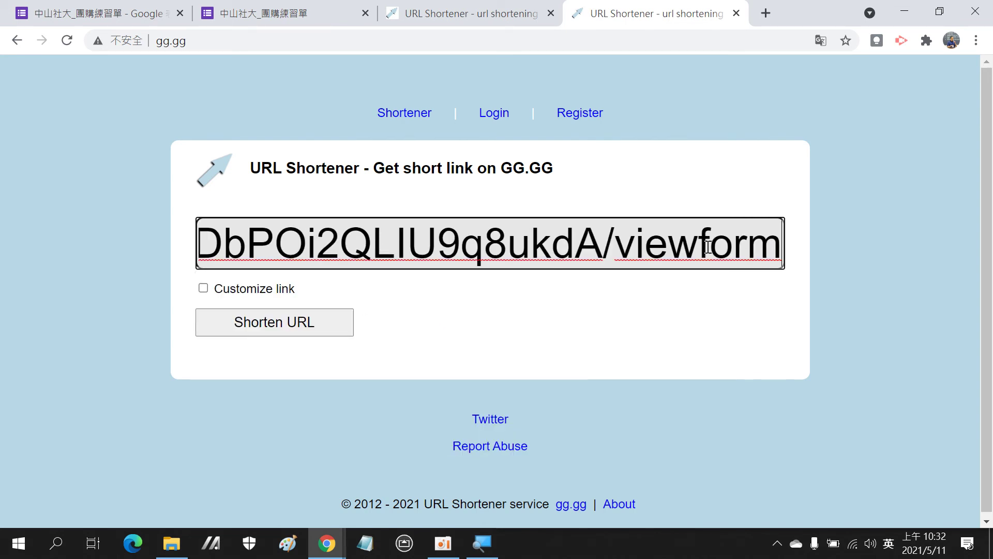
pyautogui.click(203, 289)
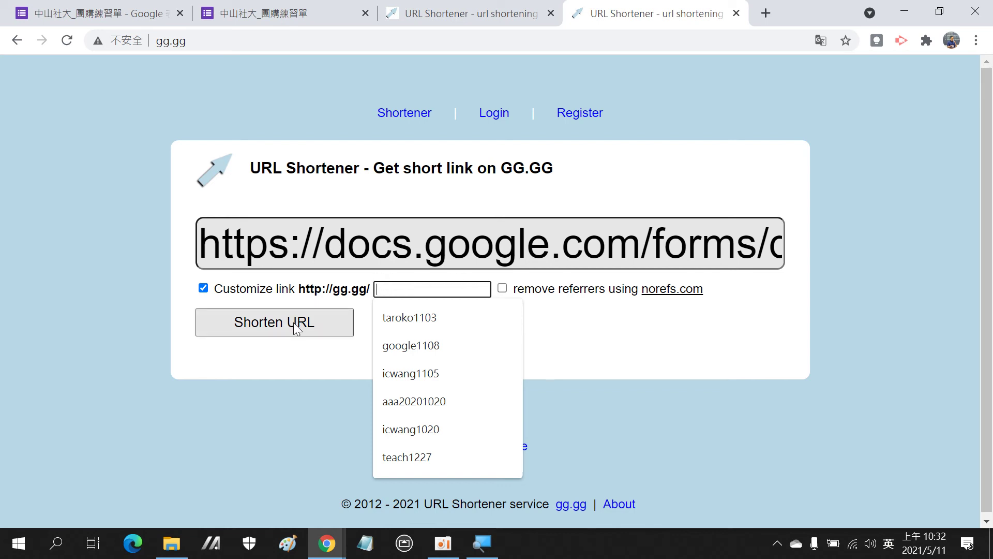
pyautogui.click(394, 318)
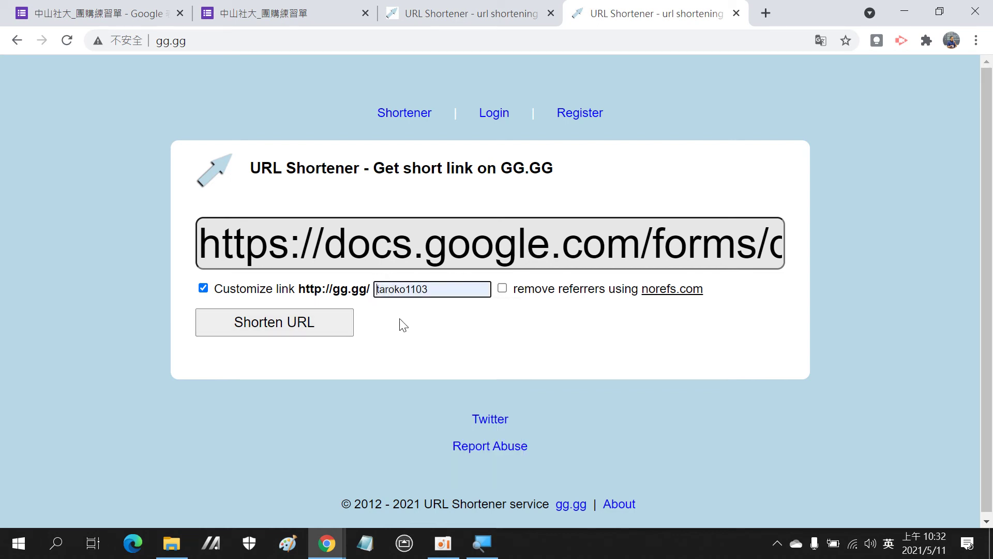
pyautogui.click(318, 321)
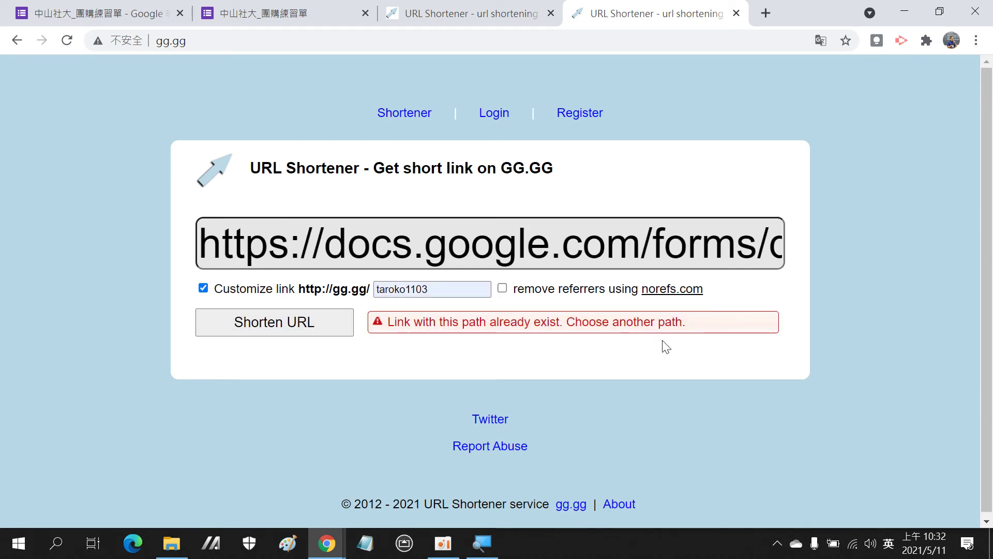
# Delete the rejected, already-taken taroko1103 custom path
pyautogui.moveTo(432, 289); pyautogui.dragTo(348, 293)
pyautogui.press('BackSpace')
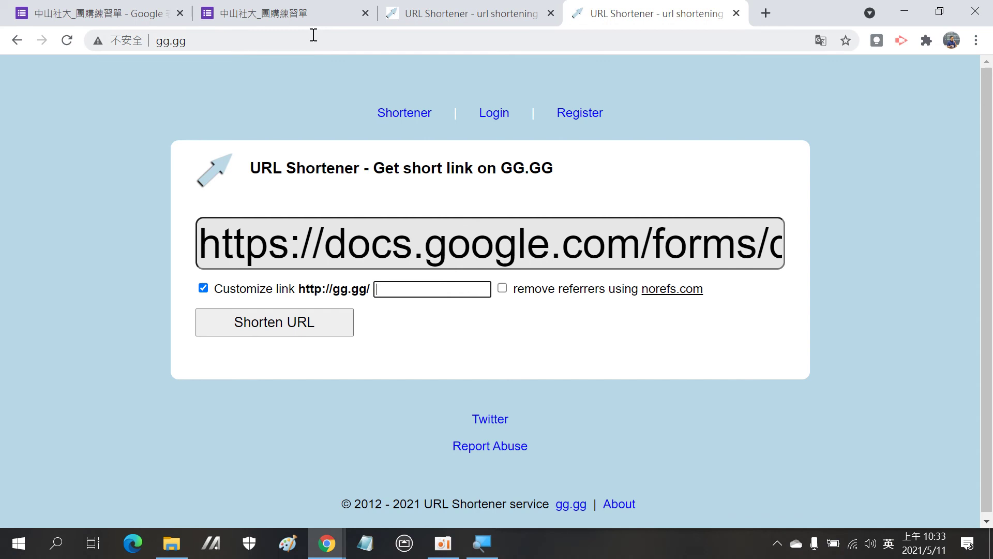
pyautogui.click(247, 49)
# Open the short link gg.gg/forms511 in the address bar
pyautogui.click(246, 45)
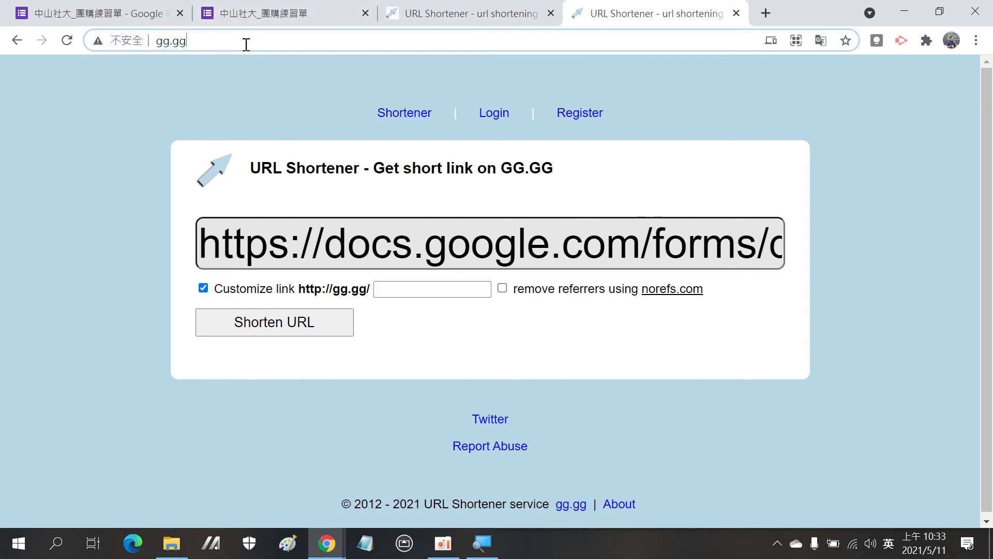
pyautogui.write('/forms')
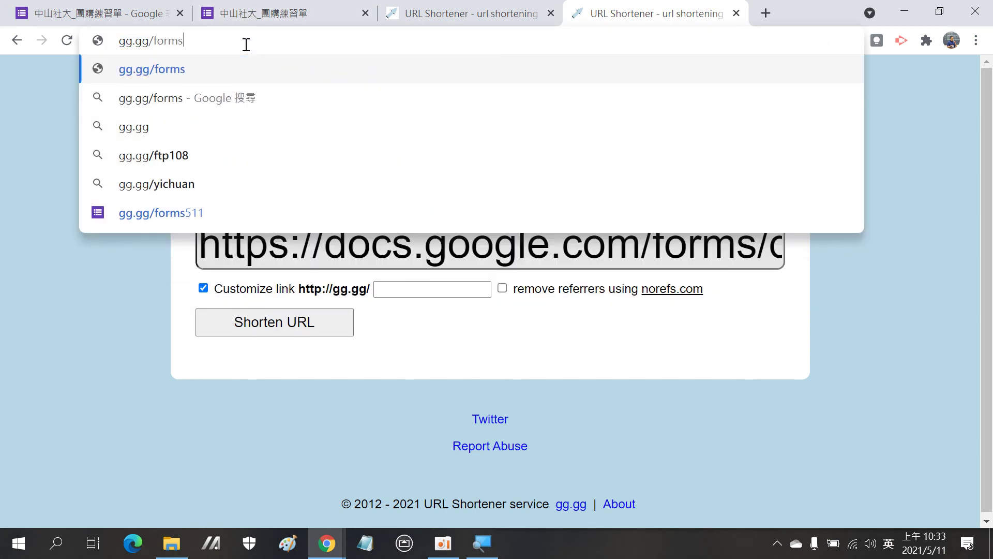
pyautogui.write('511')
pyautogui.press('Return')
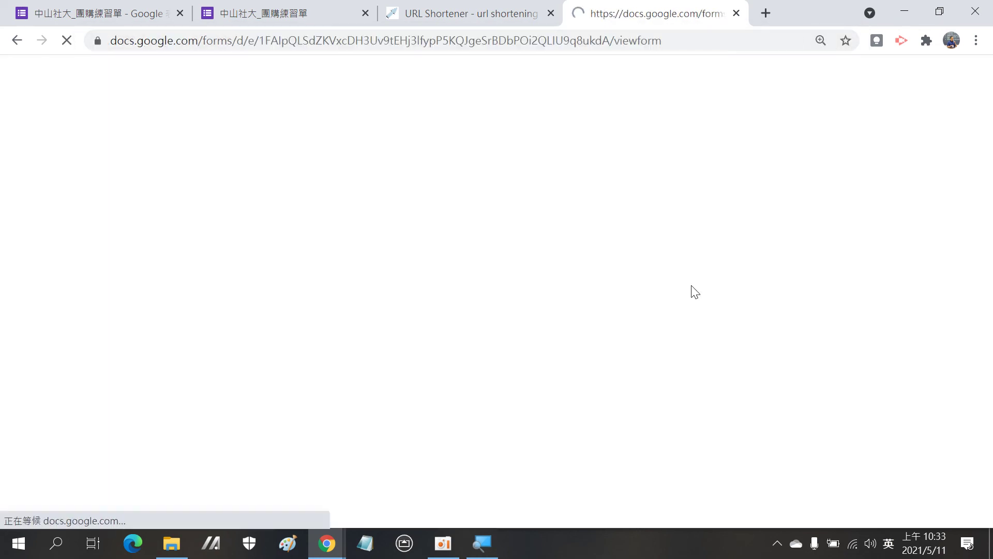
pyautogui.scroll(-3, 555, 310)
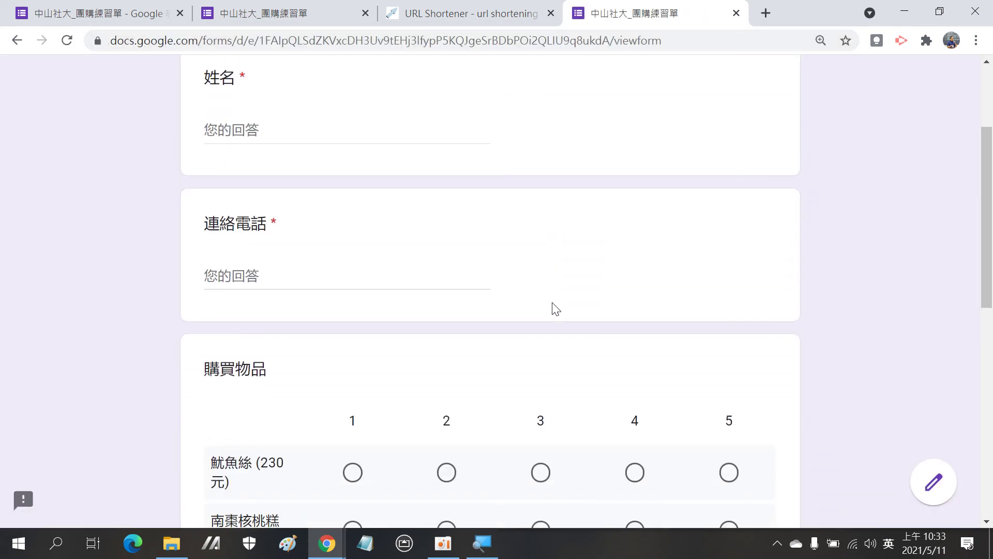
# Fill in the 姓名 answer with a Chinese name and a phone number for 連絡電話
pyautogui.click(248, 122)
pyautogui.write('j')
pyautogui.press('BackSpace')
pyautogui.press('shift')
pyautogui.press('space')
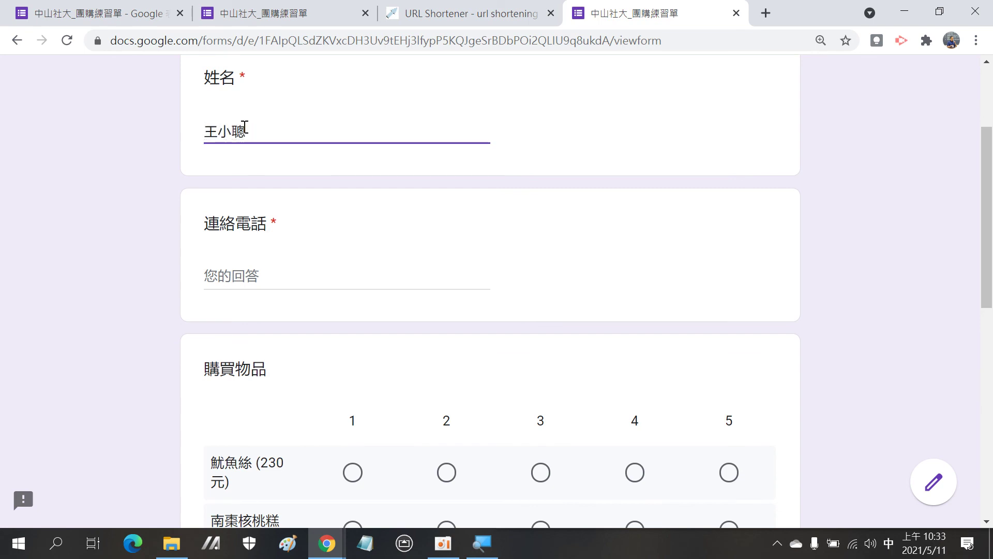
pyautogui.click(240, 278)
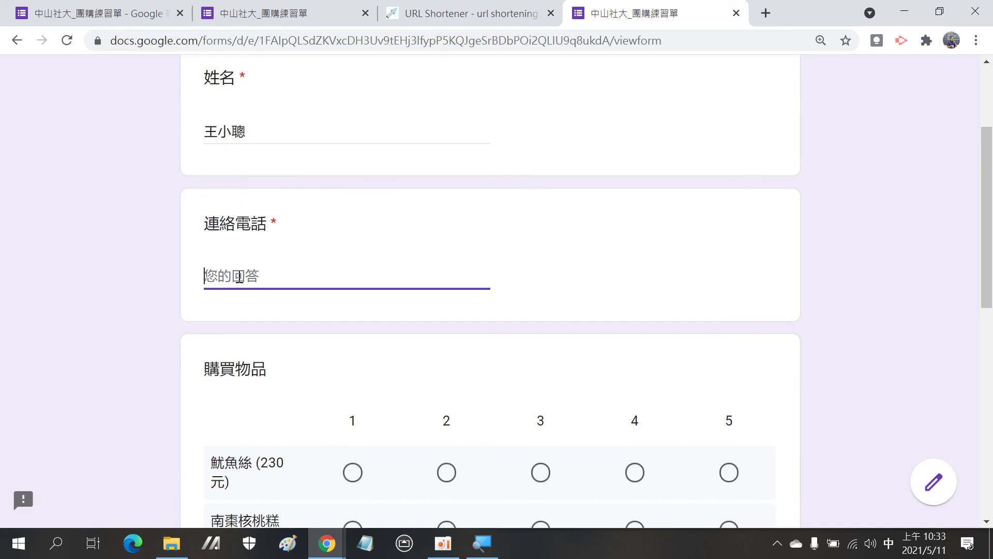
pyautogui.write('0912345678')
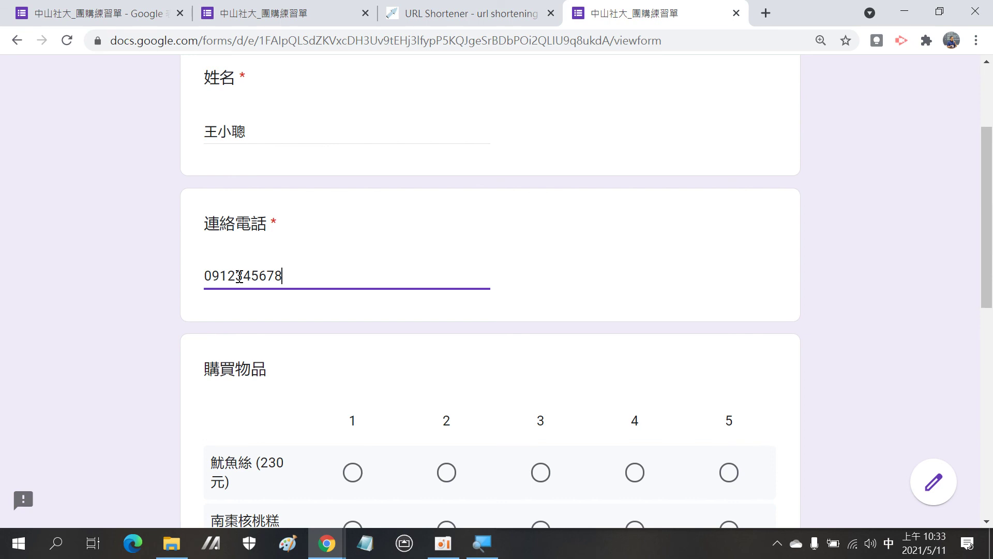
# Order 2 魷魚絲, 1 花生小魚乾 and 1 開心果, then submit the response
pyautogui.scroll(-3, 681, 359)
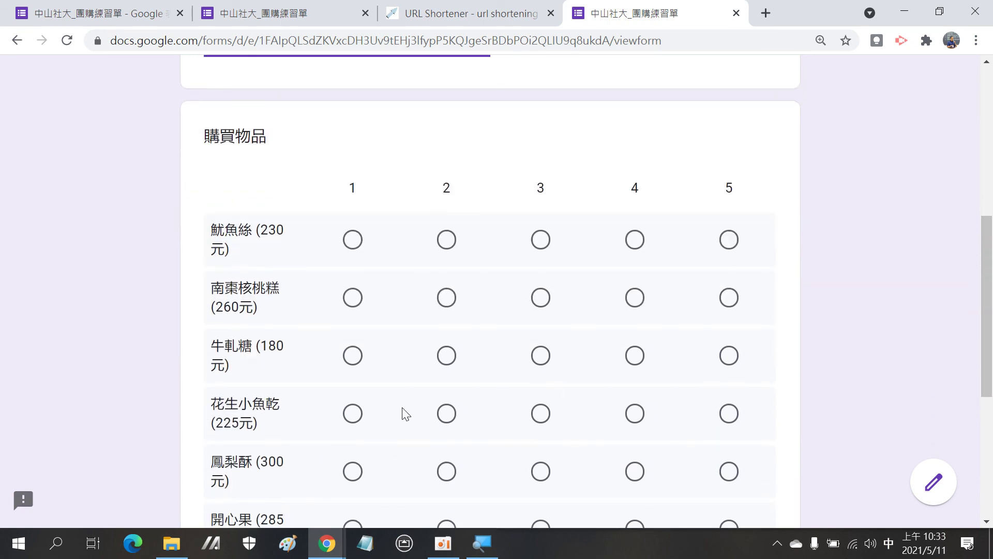
pyautogui.scroll(-3, 404, 414)
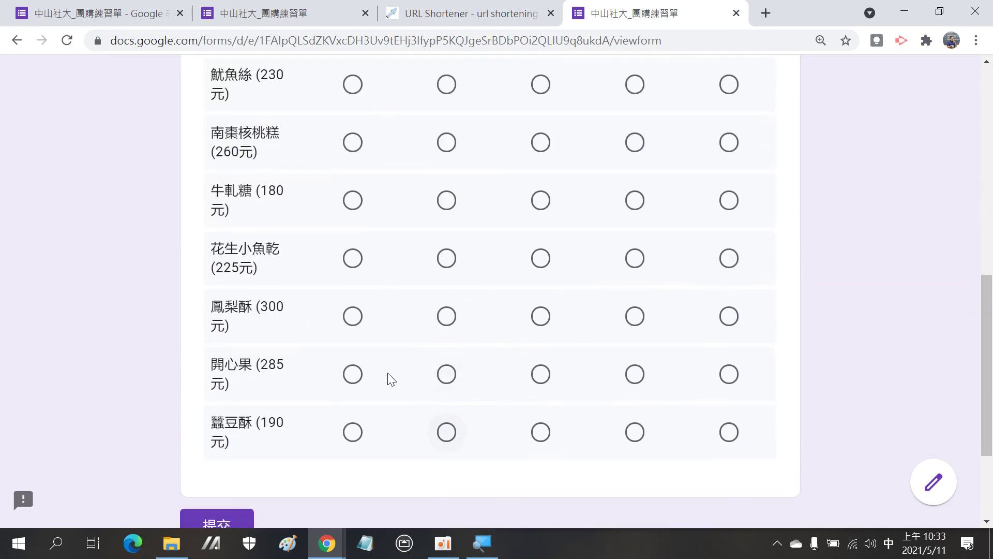
pyautogui.click(441, 88)
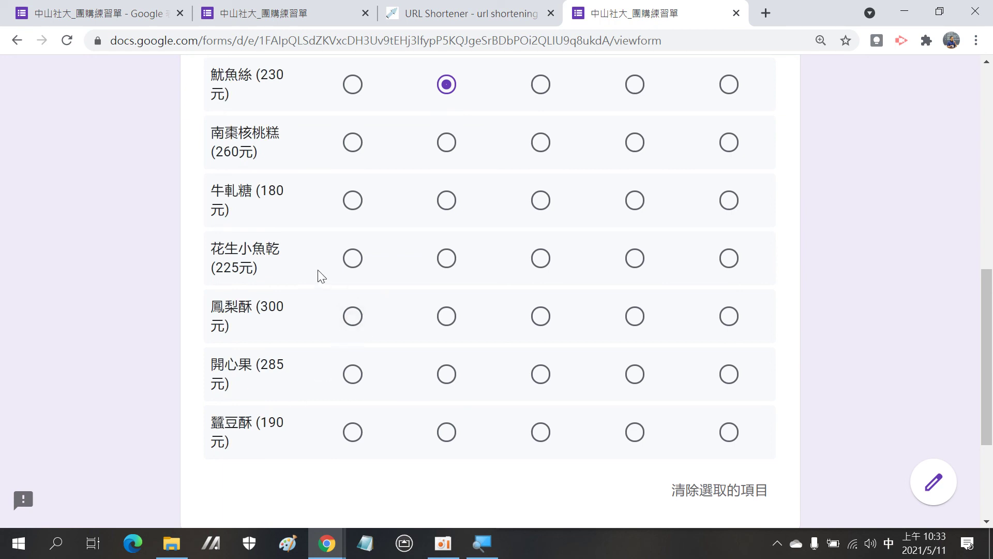
pyautogui.click(353, 260)
pyautogui.click(356, 378)
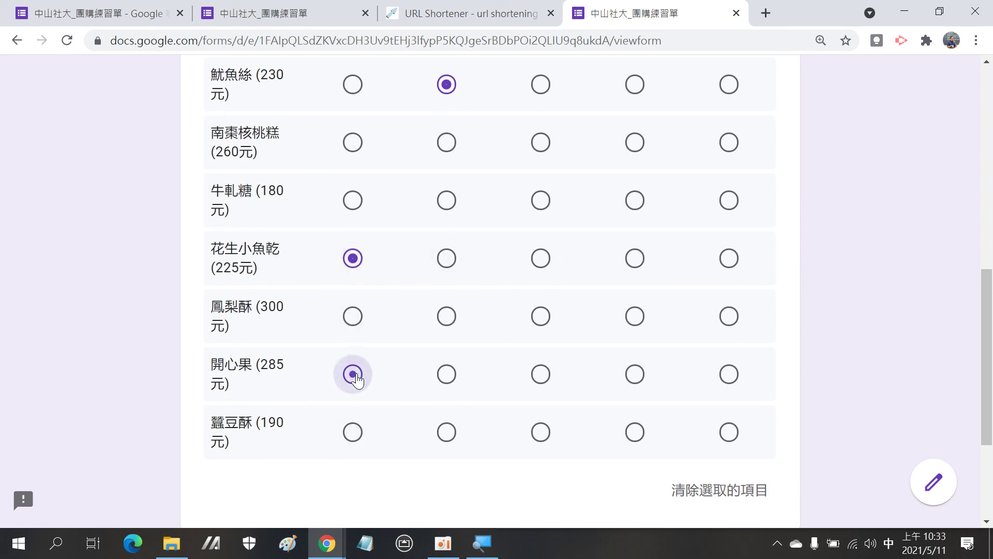
pyautogui.scroll(1, 417, 372)
pyautogui.scroll(-1, 414, 375)
pyautogui.scroll(-3, 393, 386)
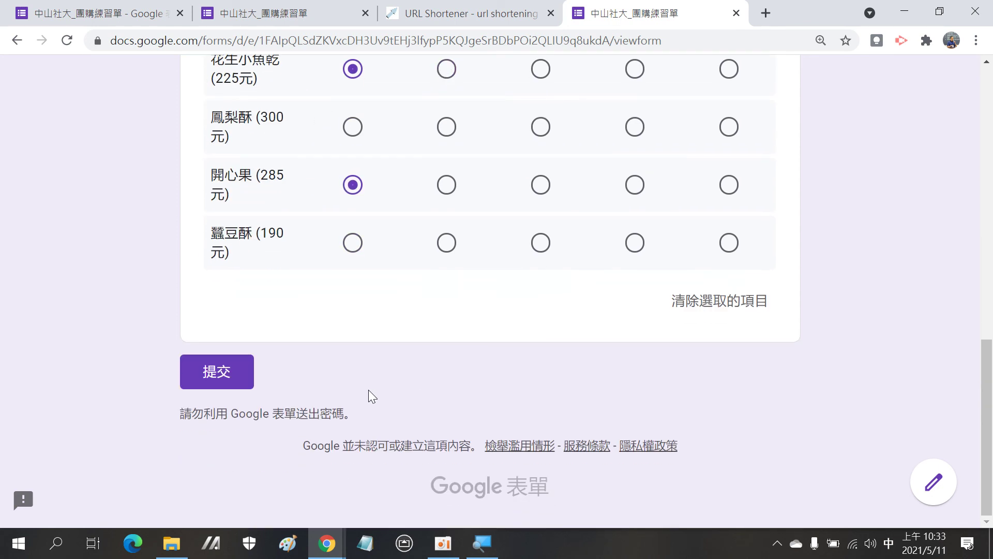
pyautogui.click(220, 383)
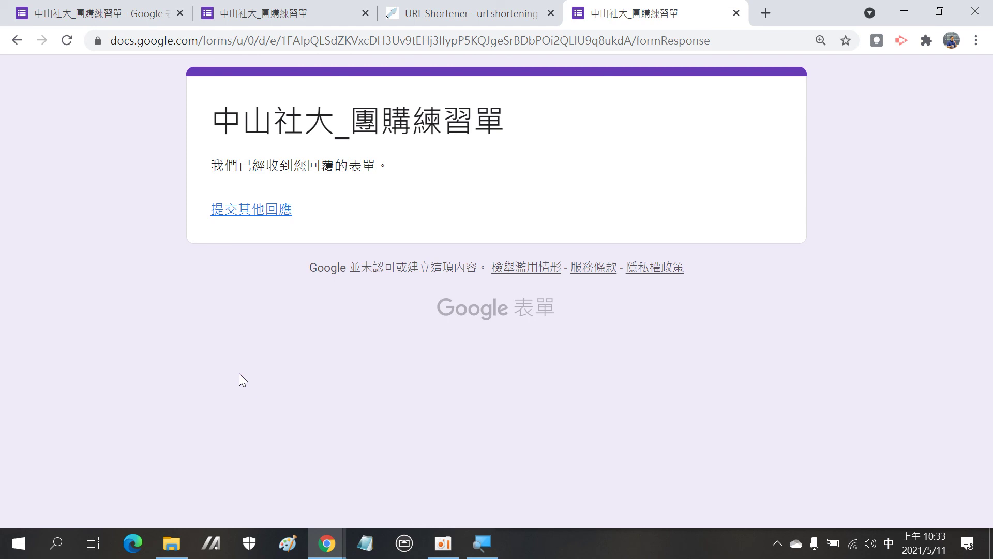
# Check the form's respondent tab, then switch back to the gg.gg tab holding alias forms0511
pyautogui.click(291, 16)
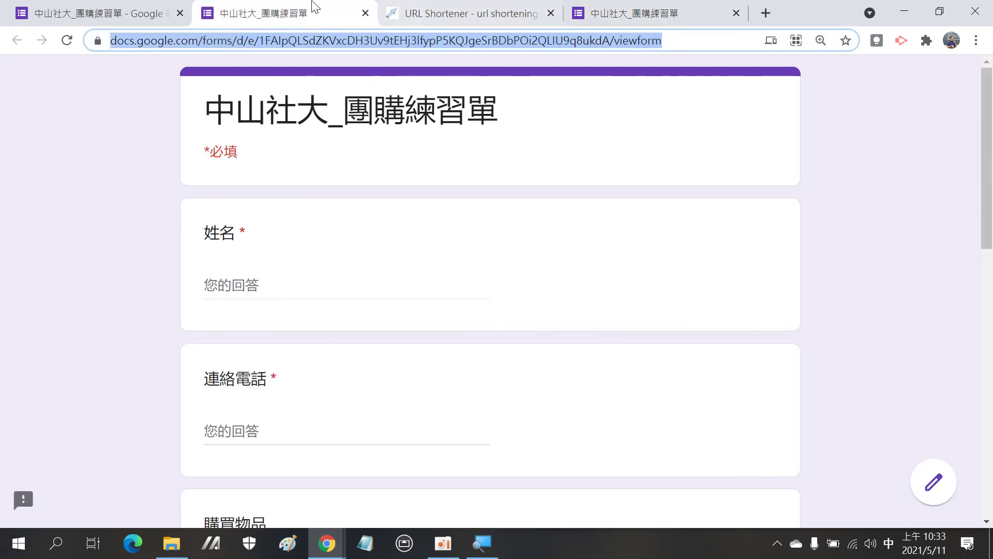
pyautogui.click(494, 13)
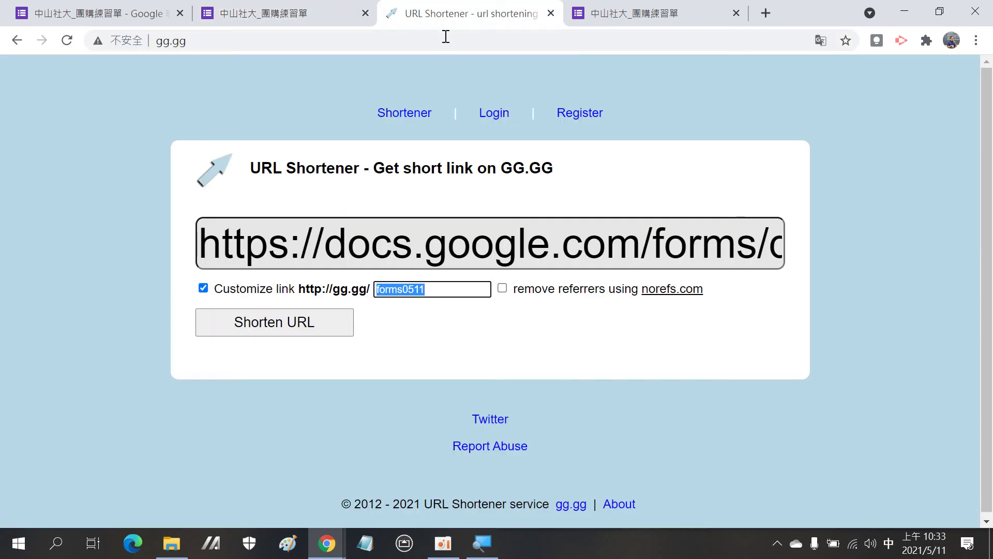